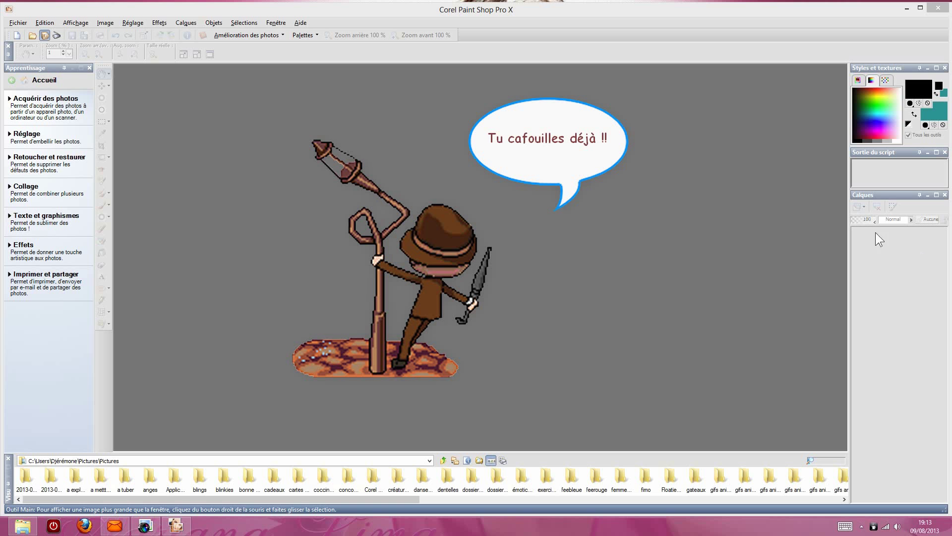
Step: Create a new transparent 900 x 500 pixel image and center its window in the workspace
click(45, 23)
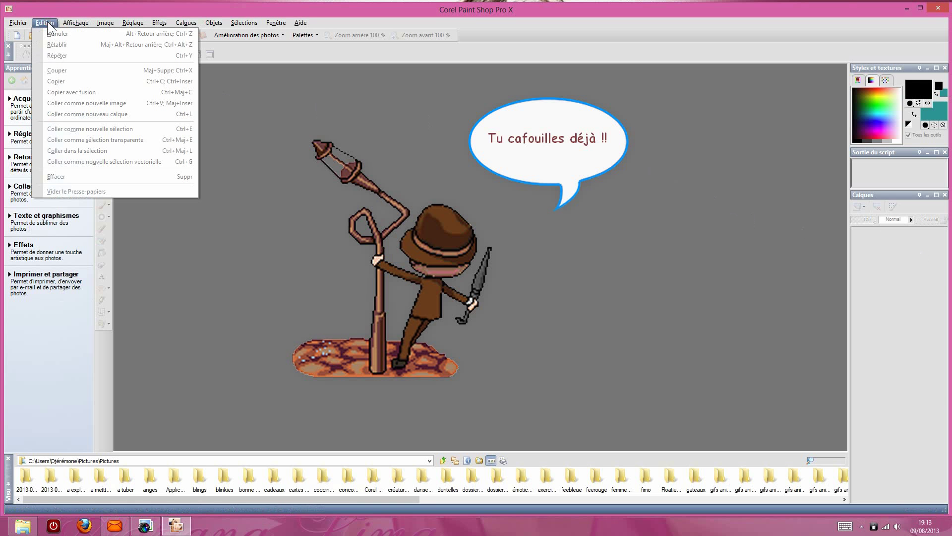
mouse_move(19, 23)
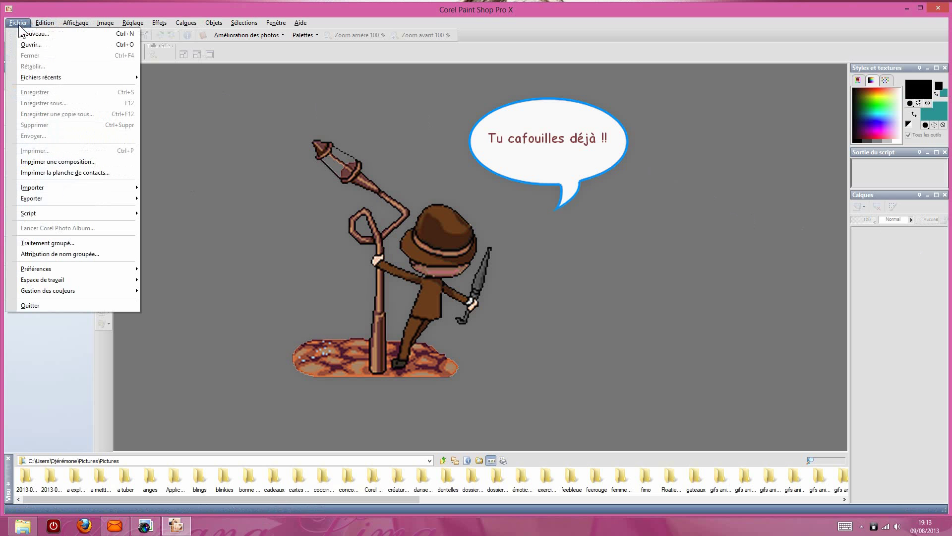
click(158, 95)
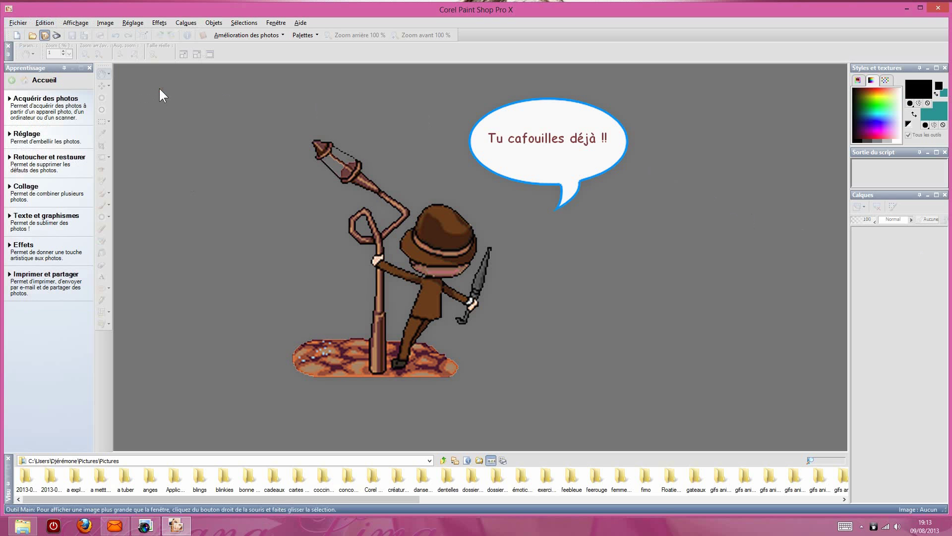
click(18, 37)
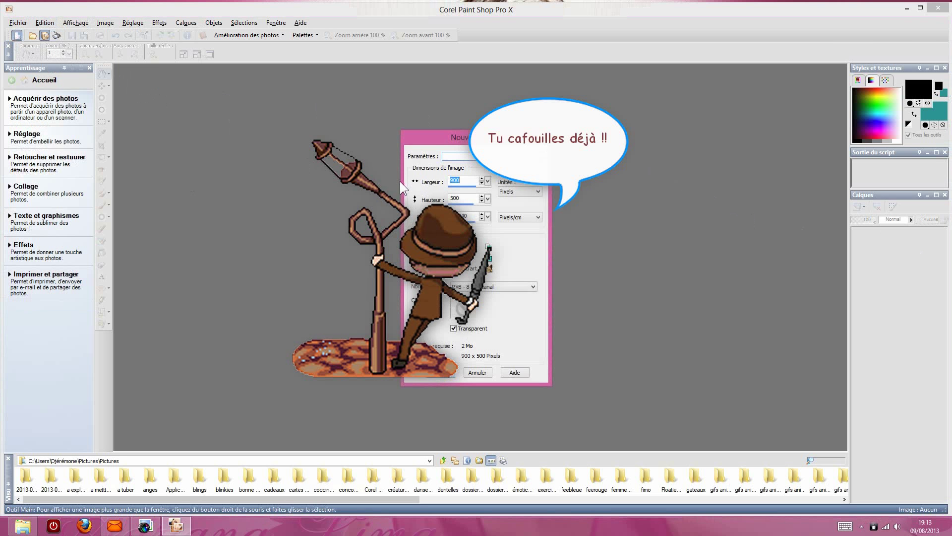
click(449, 377)
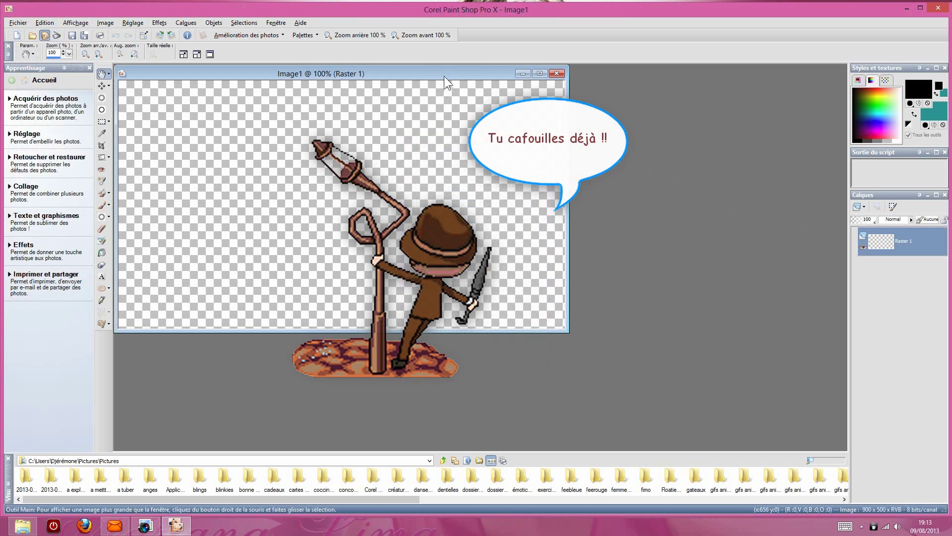
drag(444, 72, 523, 103)
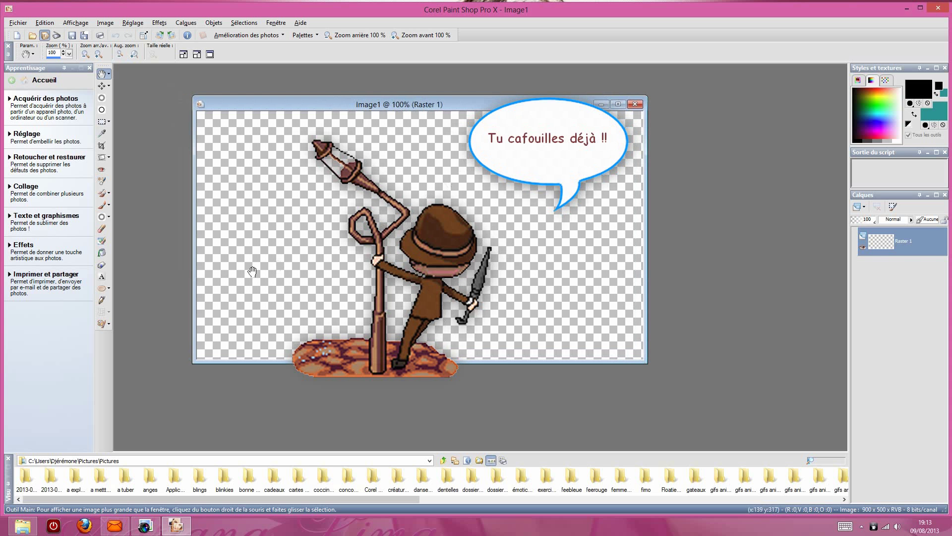
Step: Activate the Pen tool and switch it to freehand drawing mode
click(104, 298)
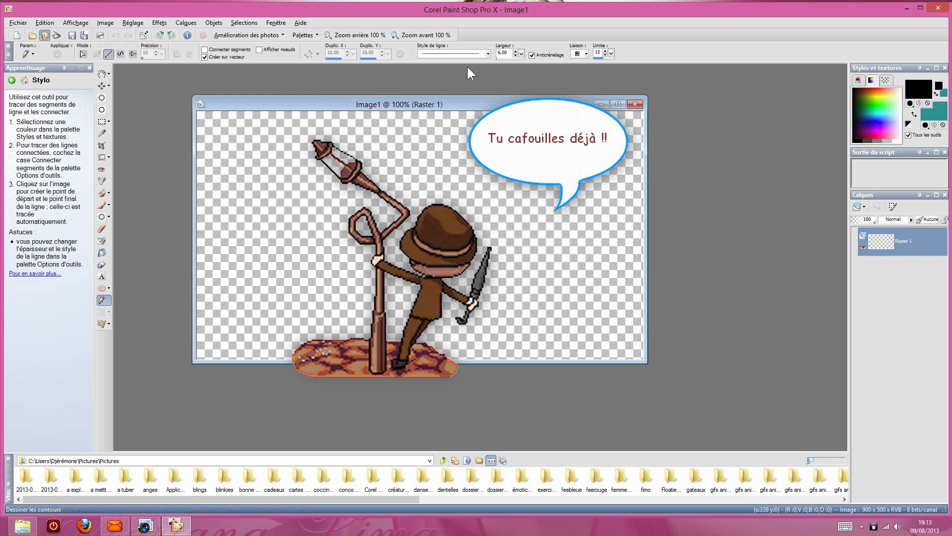
click(133, 54)
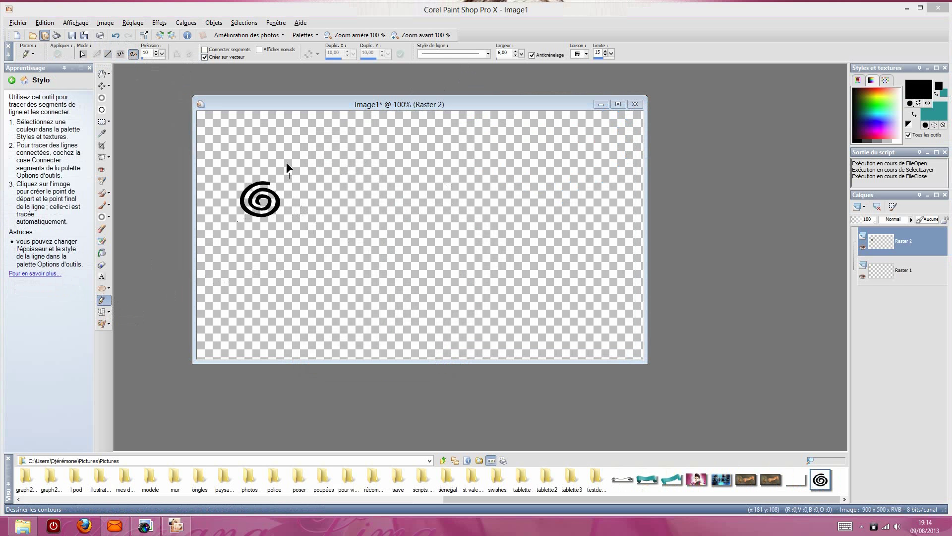
Step: Place a mirrored duplicate of the spiral layer level with the original, a short way right of the canvas center
click(186, 22)
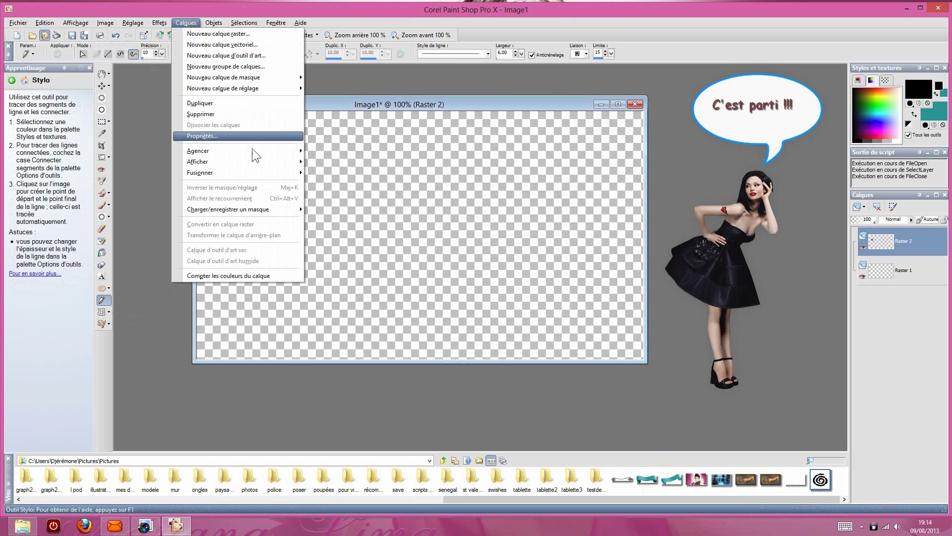
click(249, 103)
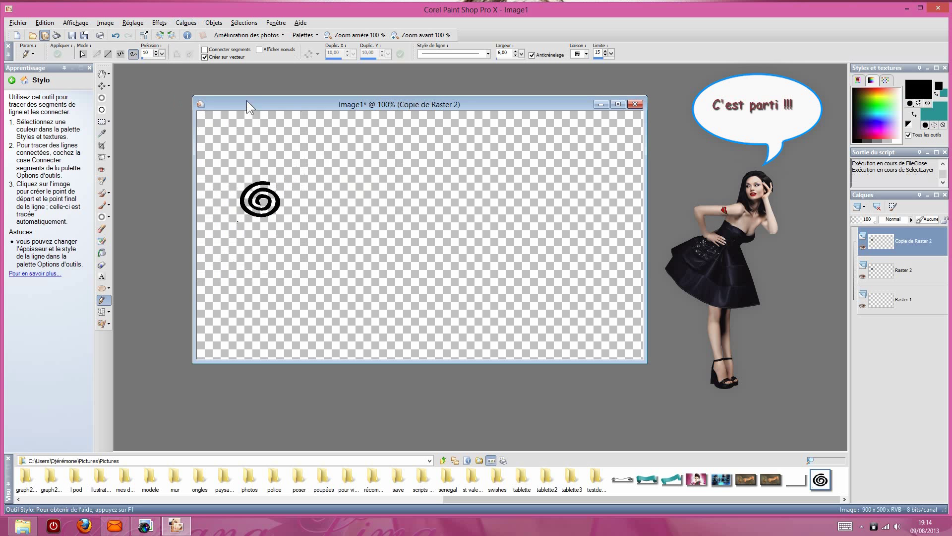
click(105, 23)
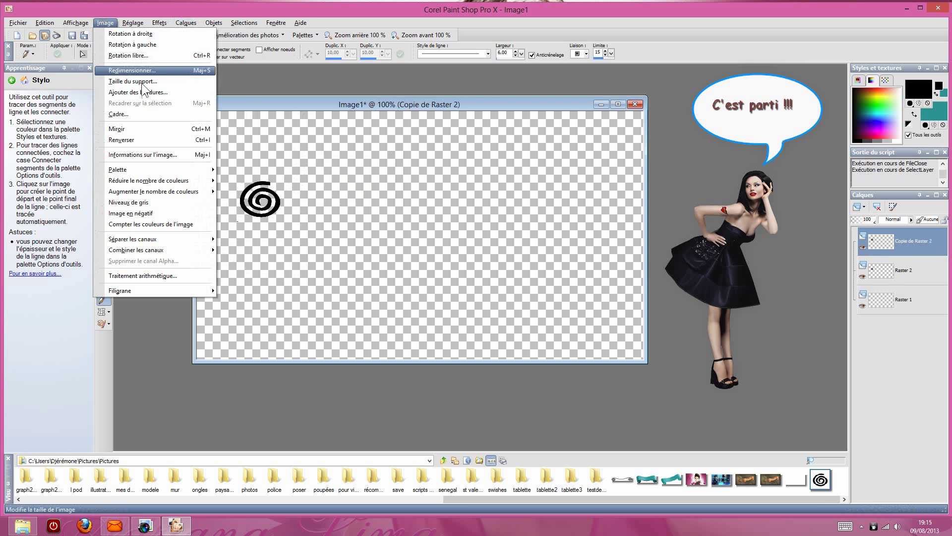
click(161, 129)
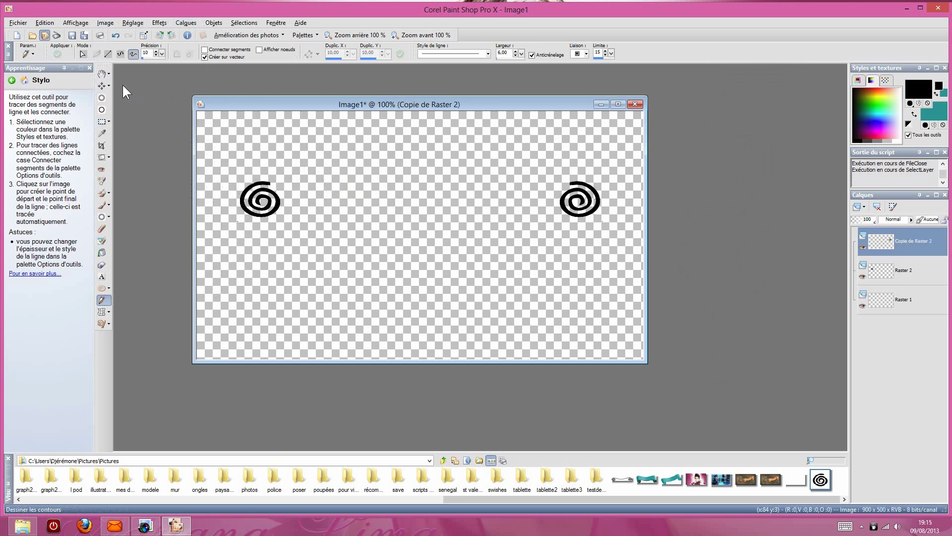
click(102, 86)
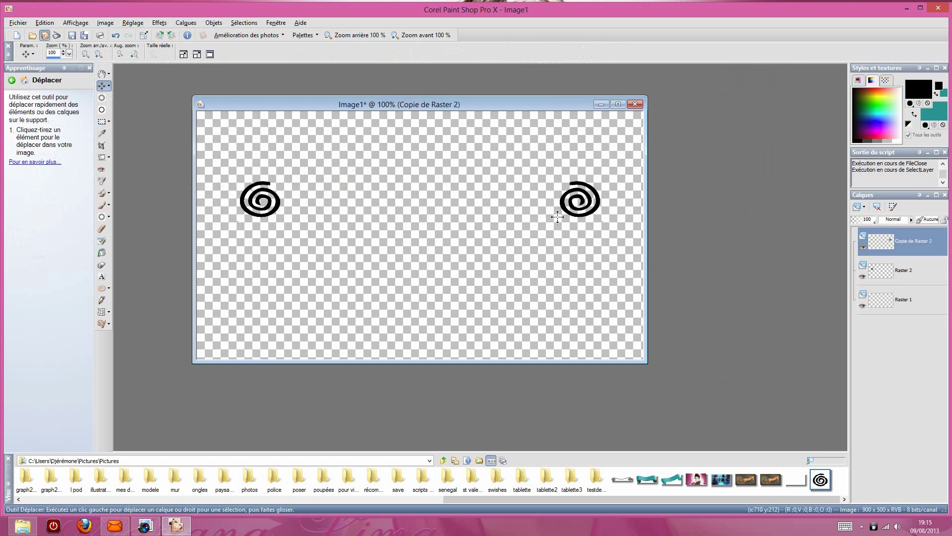
drag(562, 203, 428, 203)
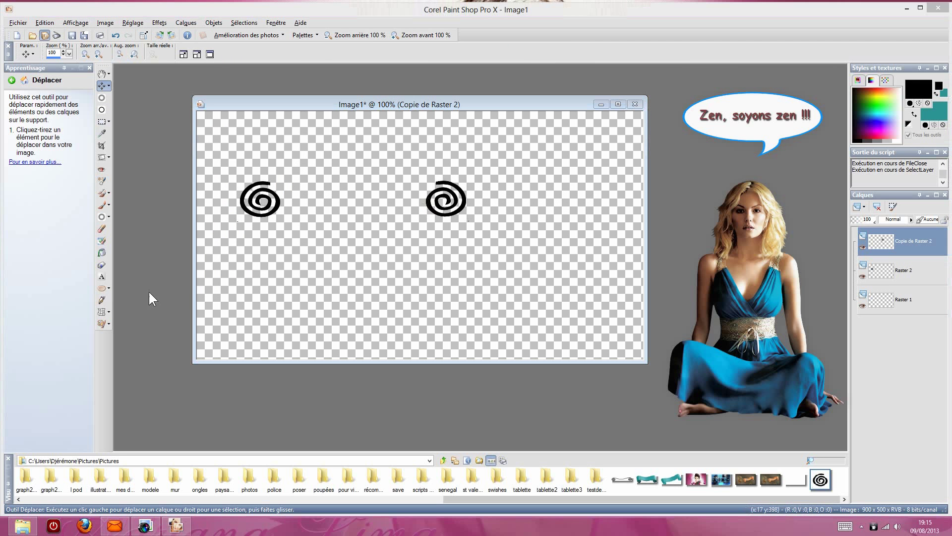
Step: Draw a straight black line with the Pen tool joining the upper ends of the two spirals, at width 6.00
click(101, 300)
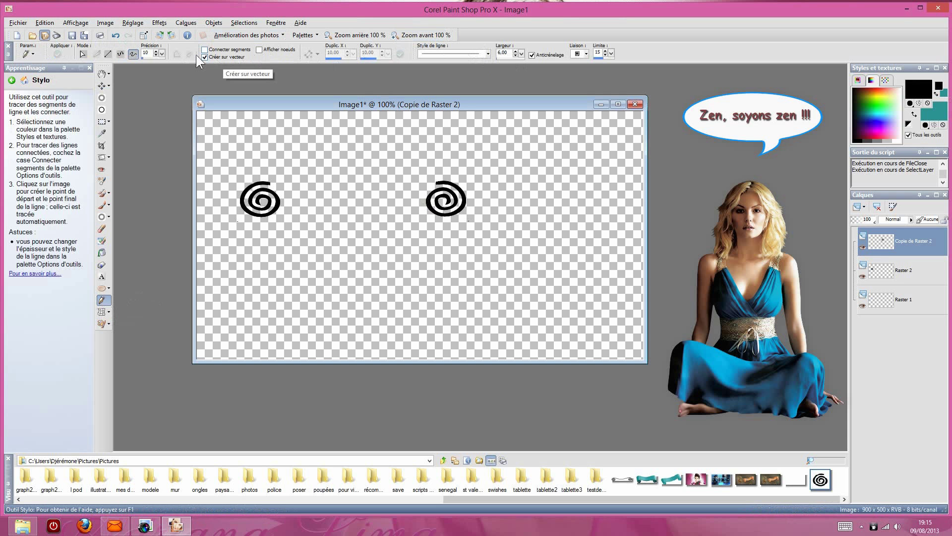
click(108, 54)
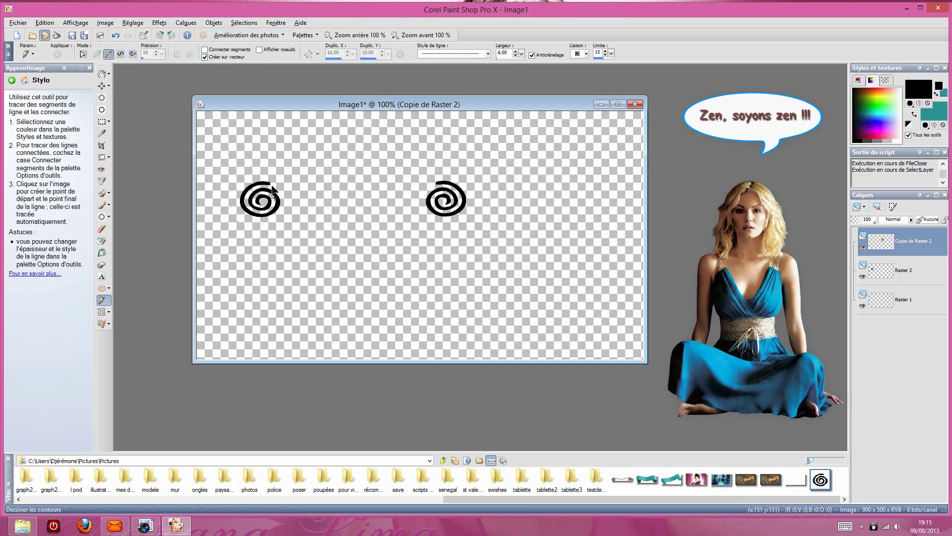
drag(268, 184, 437, 187)
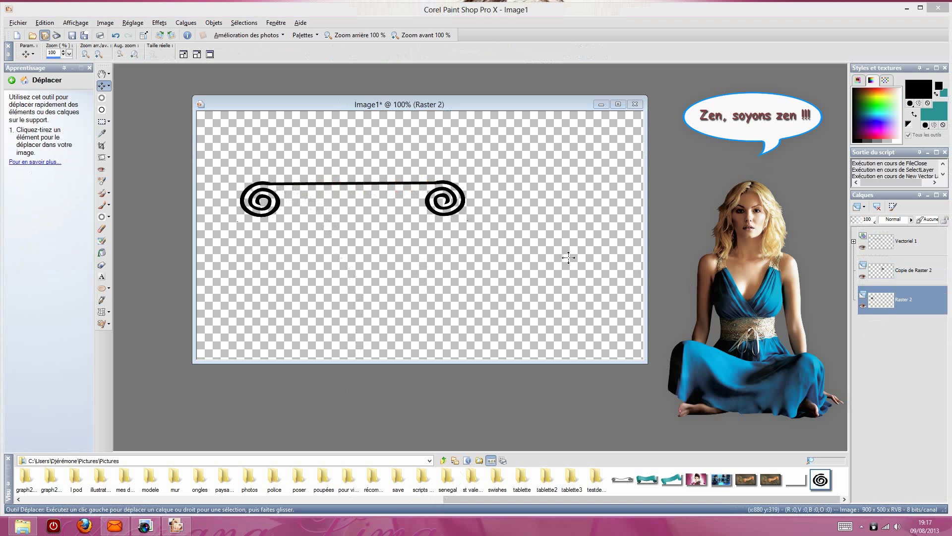
Step: Merge all visible layers so the two spirals and the connecting line share one layer
click(186, 23)
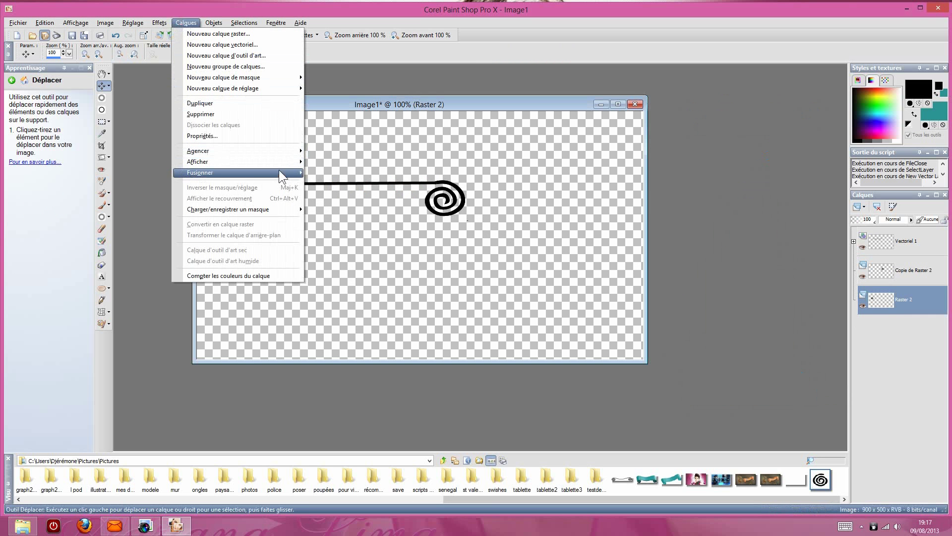
mouse_move(280, 172)
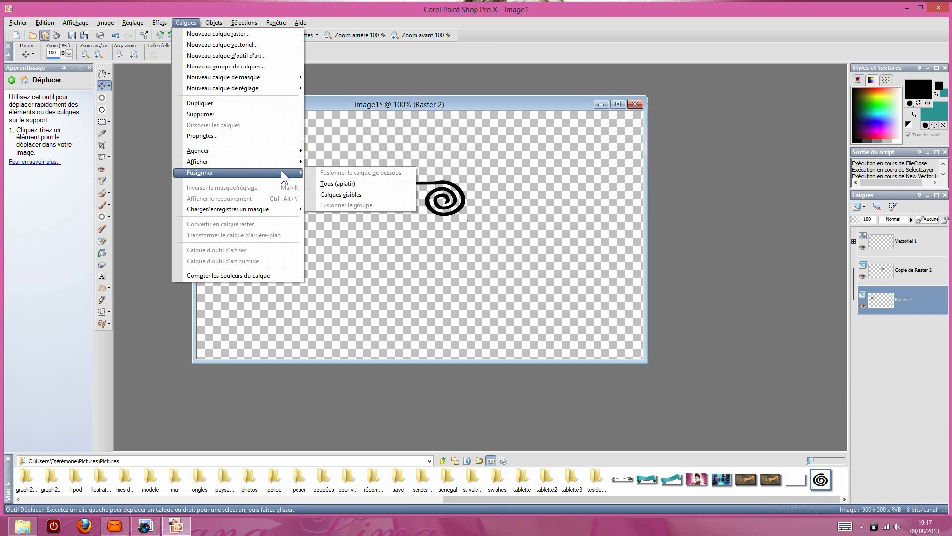
click(343, 194)
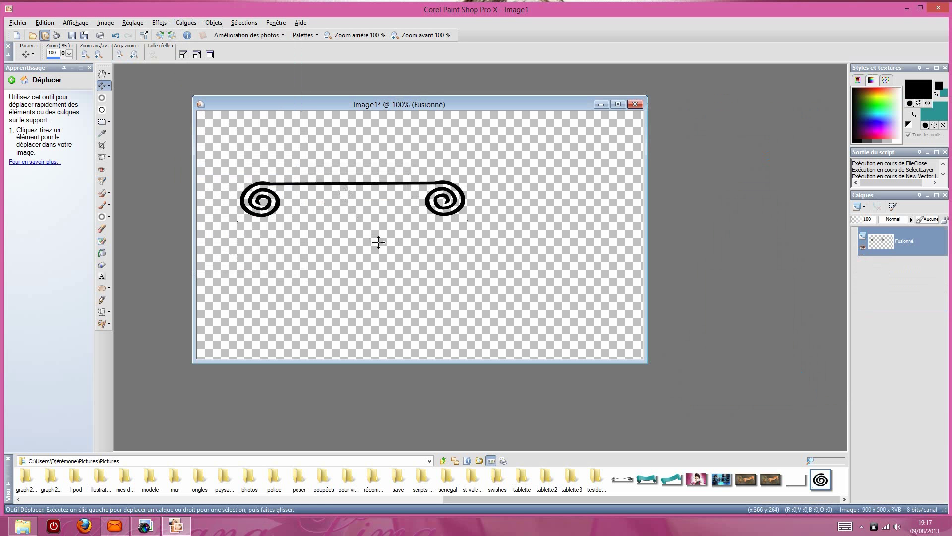
key(a)
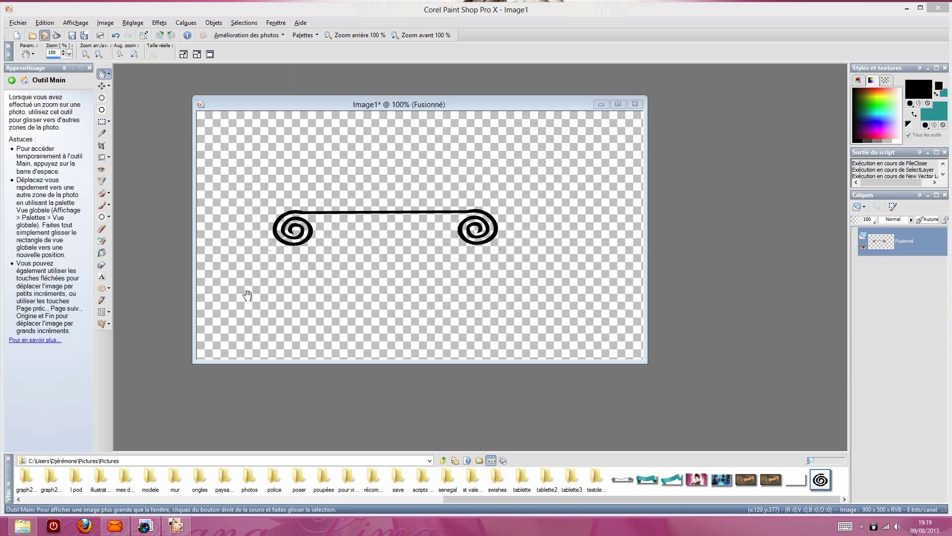
Step: Bend the connecting line slightly downward at its middle with the Mesh Warp tool (Grille déformante)
click(109, 311)
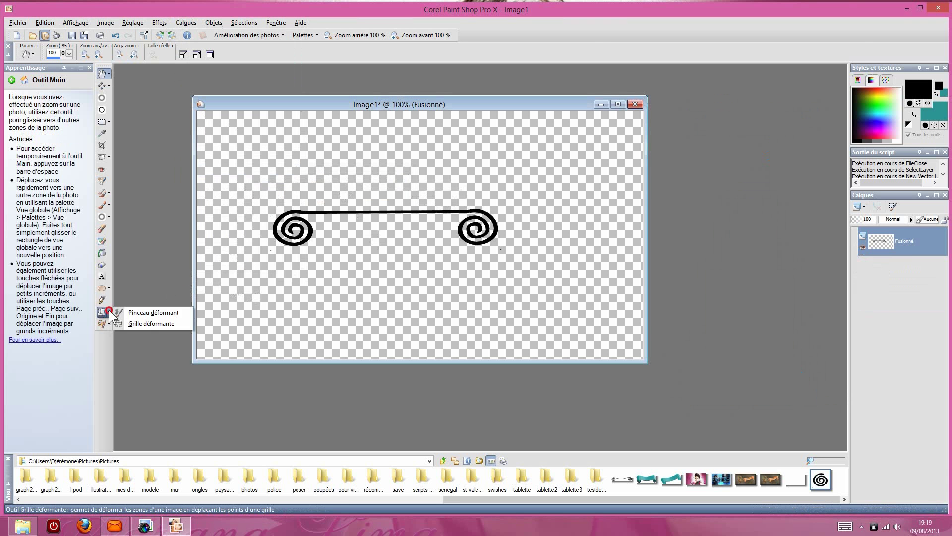
click(140, 322)
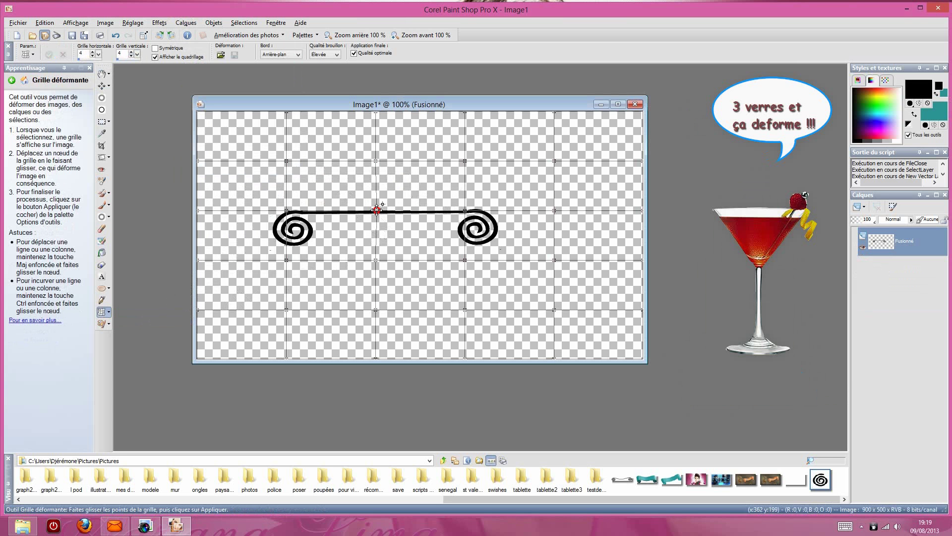
drag(377, 209, 376, 222)
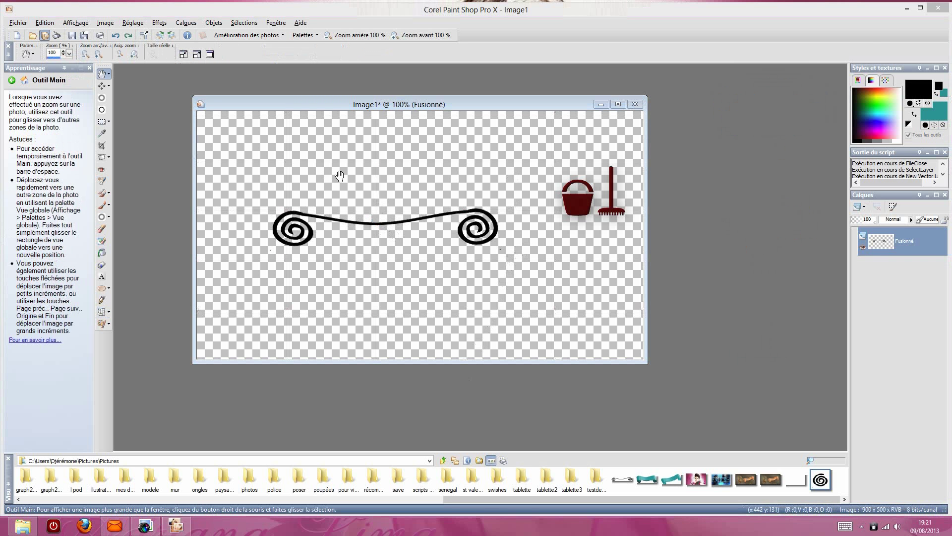
Step: Add a new raster layer filled with the teal background color beneath the merged scroll drawing
click(186, 23)
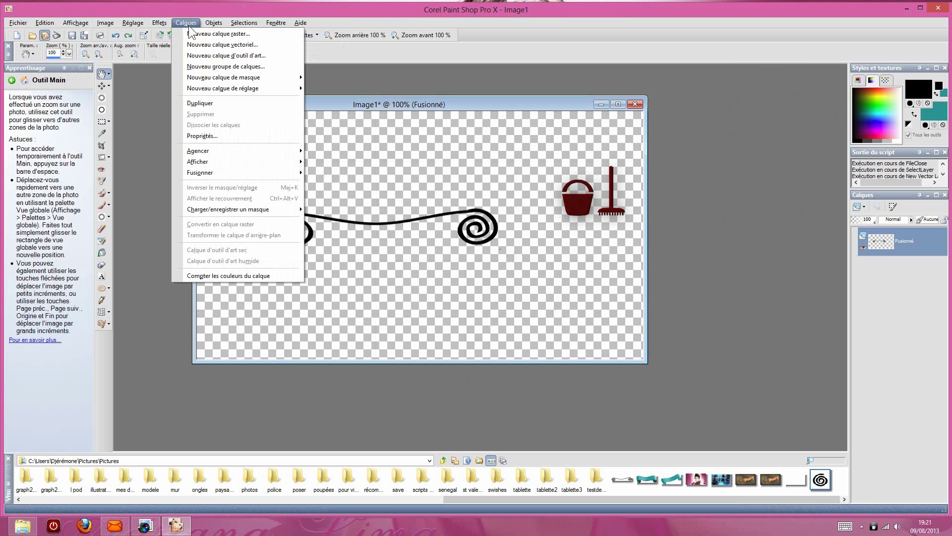
click(194, 35)
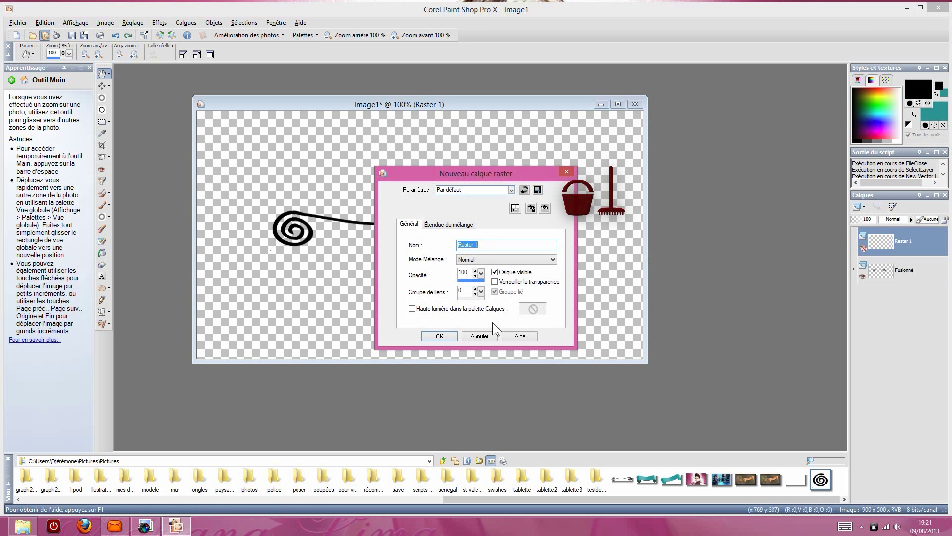
click(439, 336)
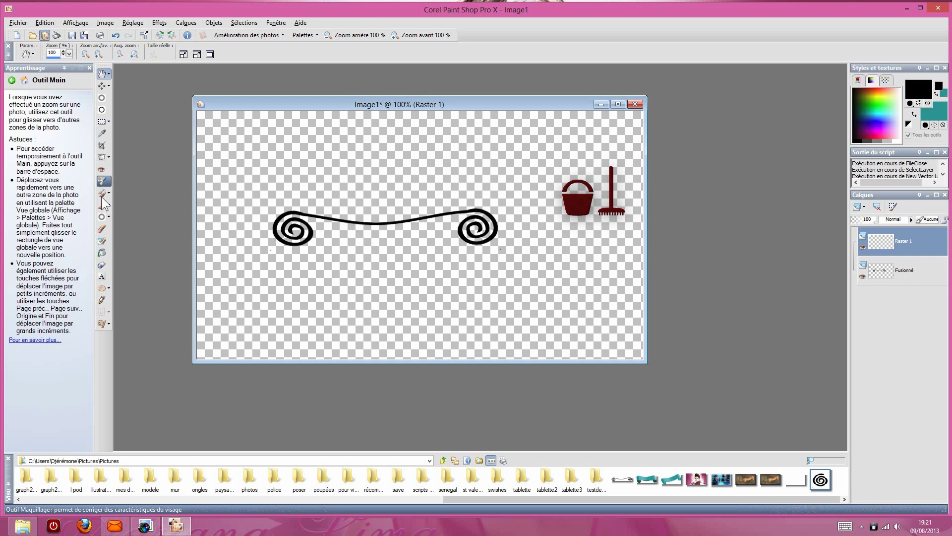
click(103, 253)
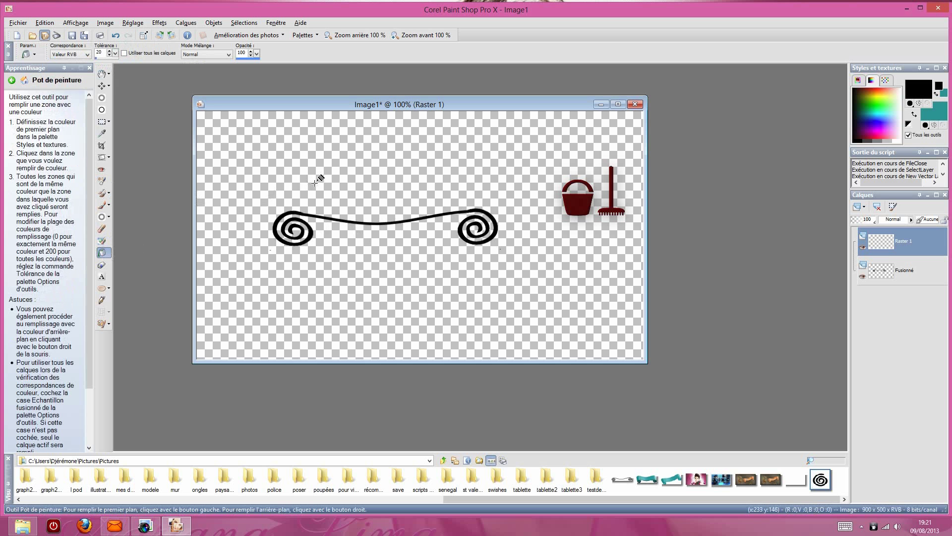
click(318, 183)
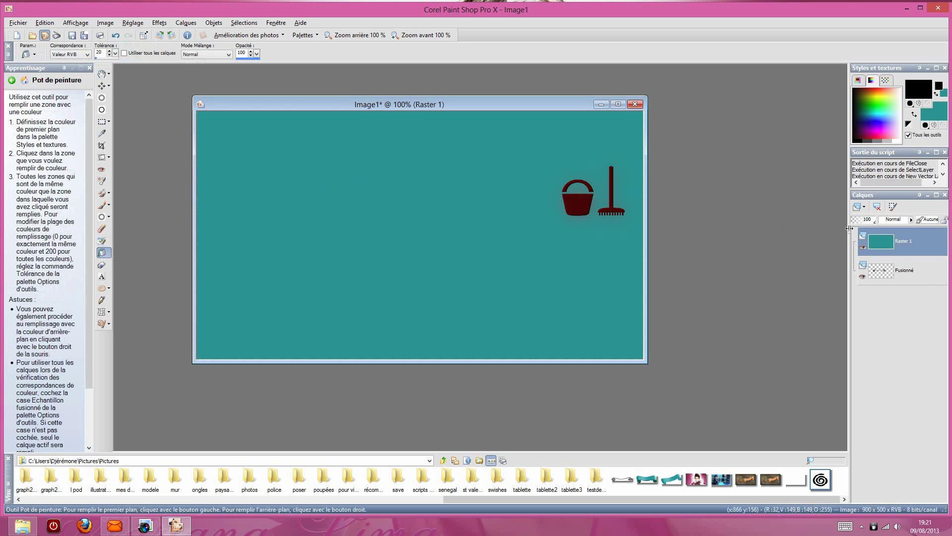
drag(922, 274, 924, 229)
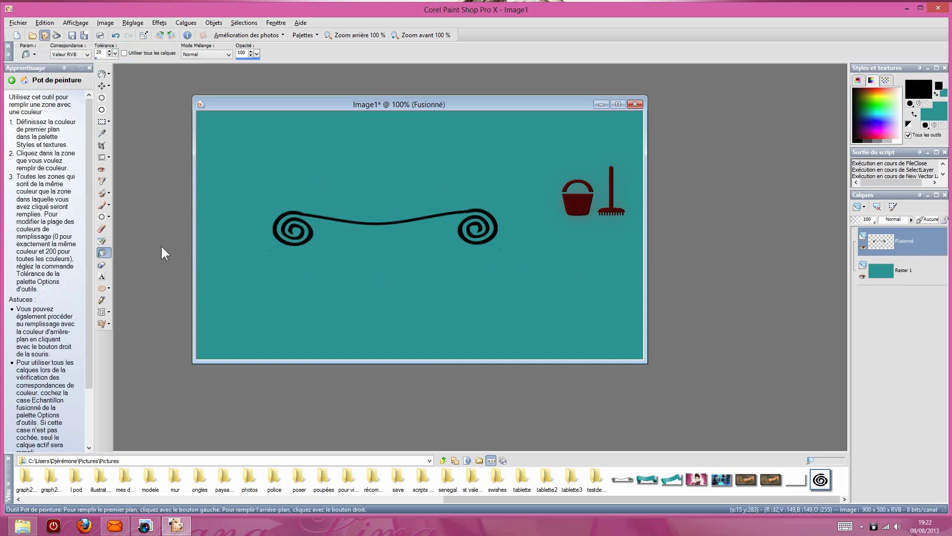
Step: Erase the stray specks around the scroll drawing and delete the teal background layer
click(102, 229)
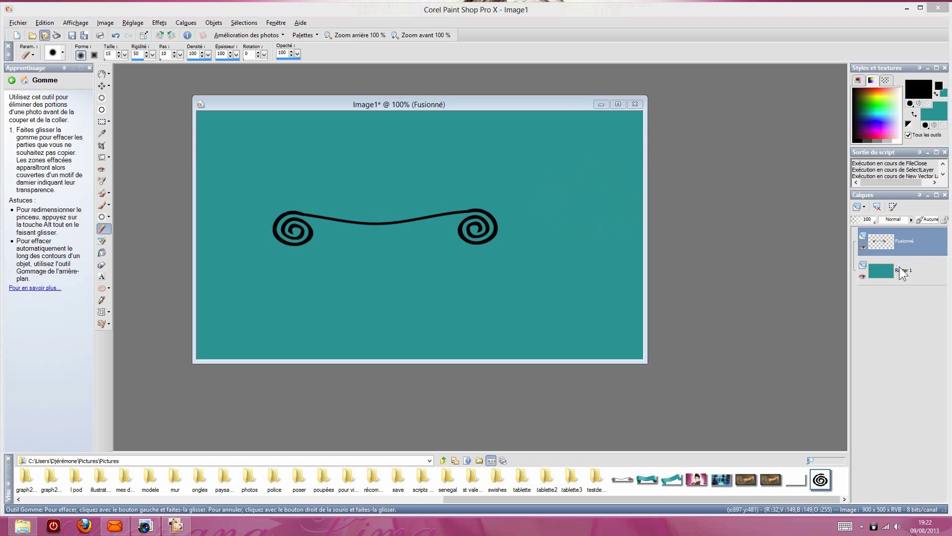
right_click(899, 269)
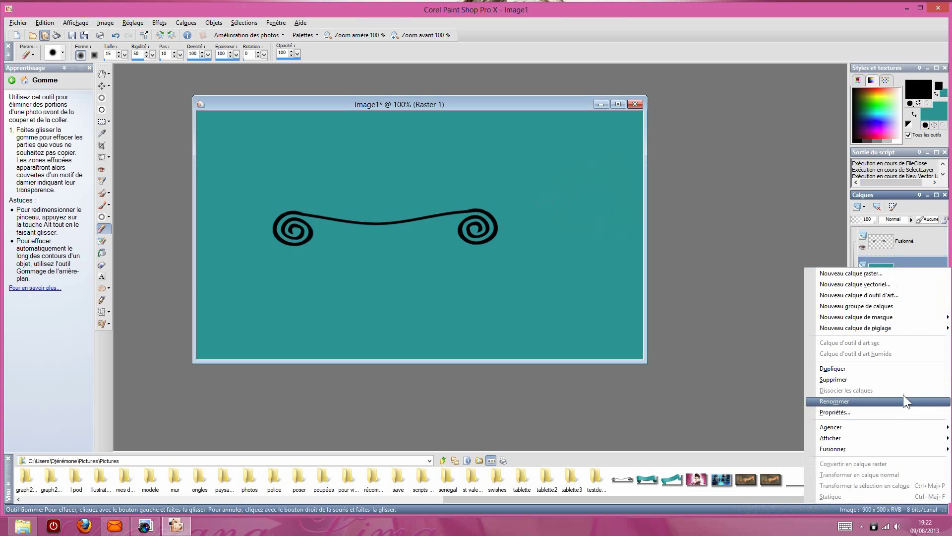
click(894, 379)
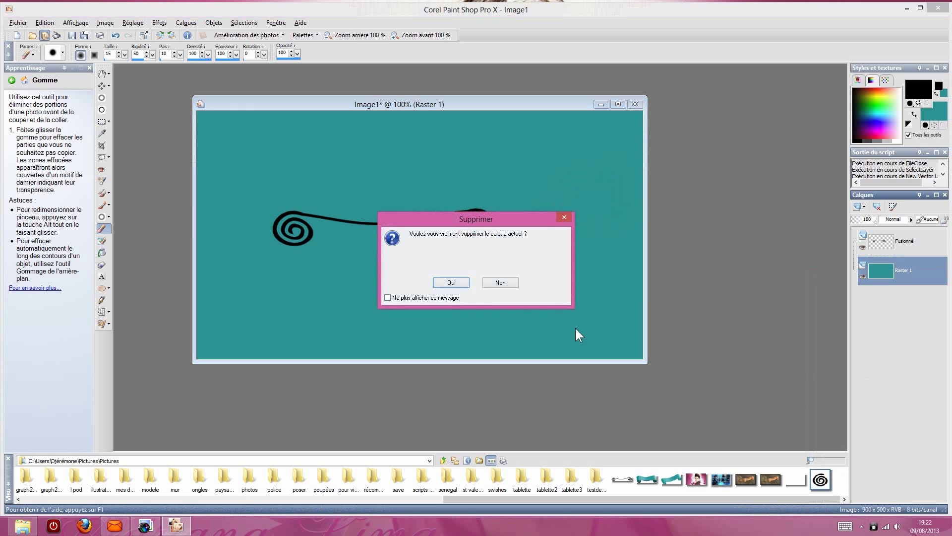
click(467, 281)
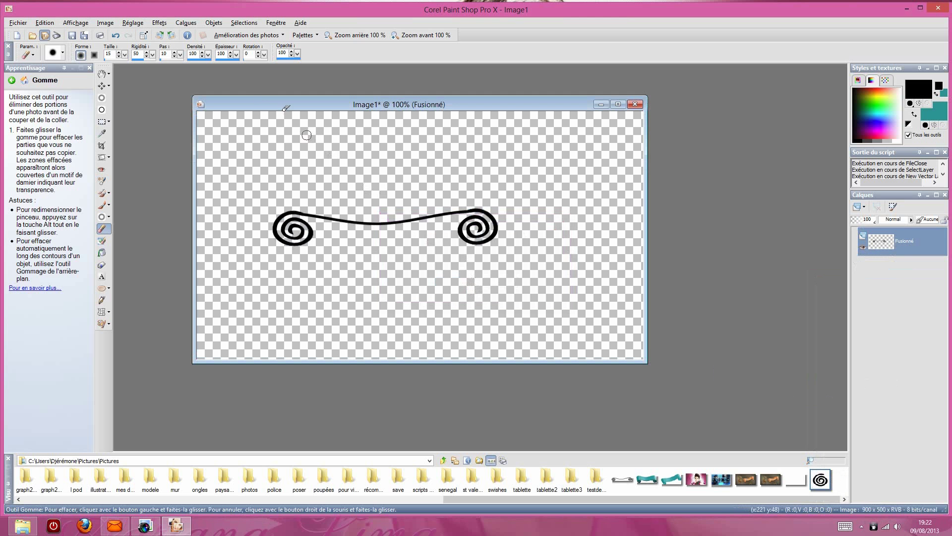
Step: Try the Eye Candy 5: Impact Extrude effect with black side faces on the black scroll drawing and undo it
click(159, 23)
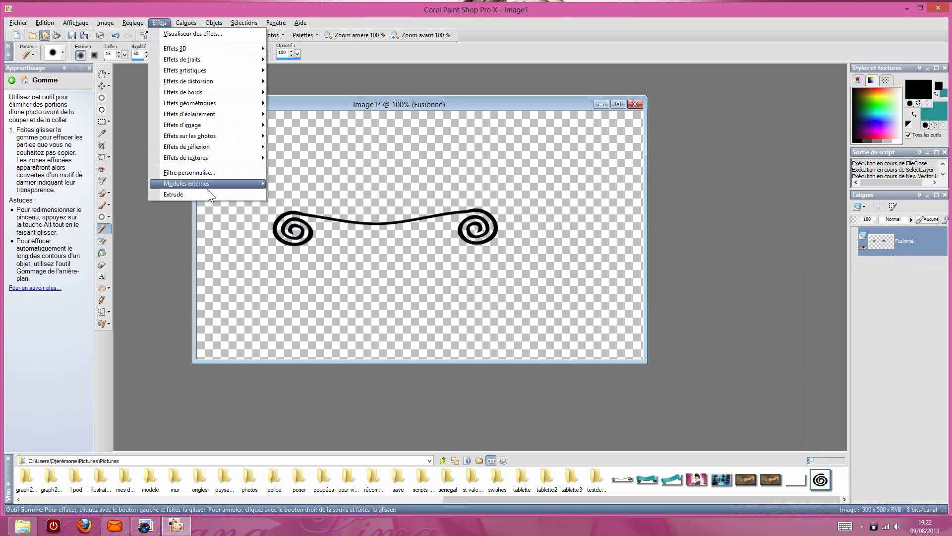
mouse_move(228, 184)
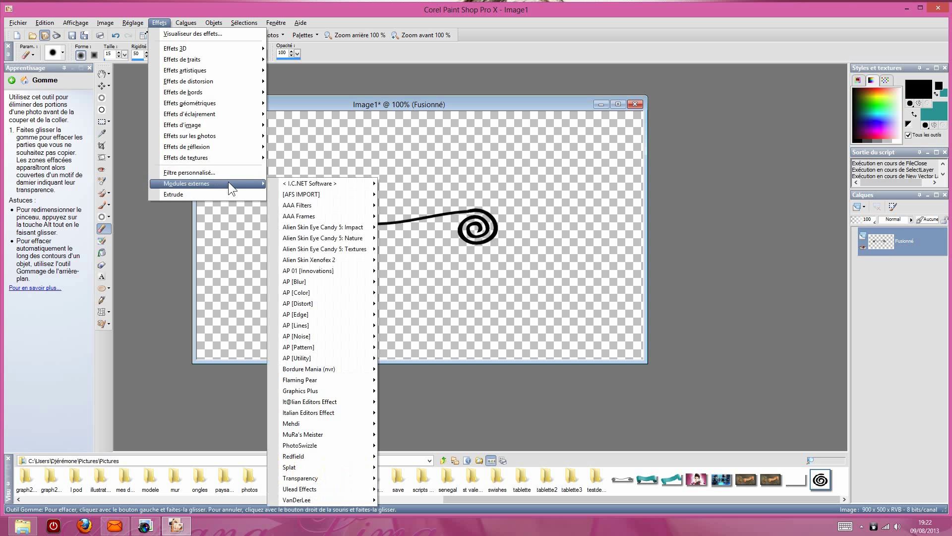
mouse_move(332, 226)
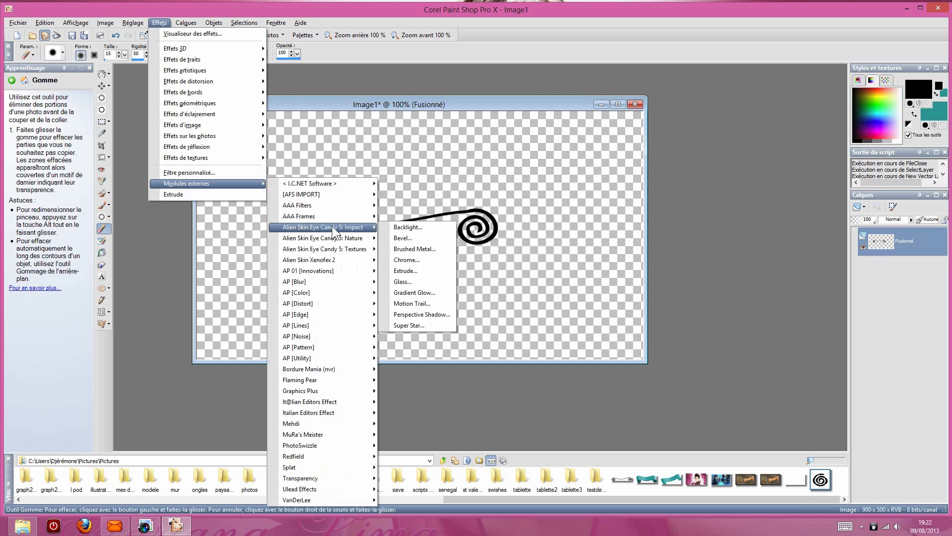
click(419, 271)
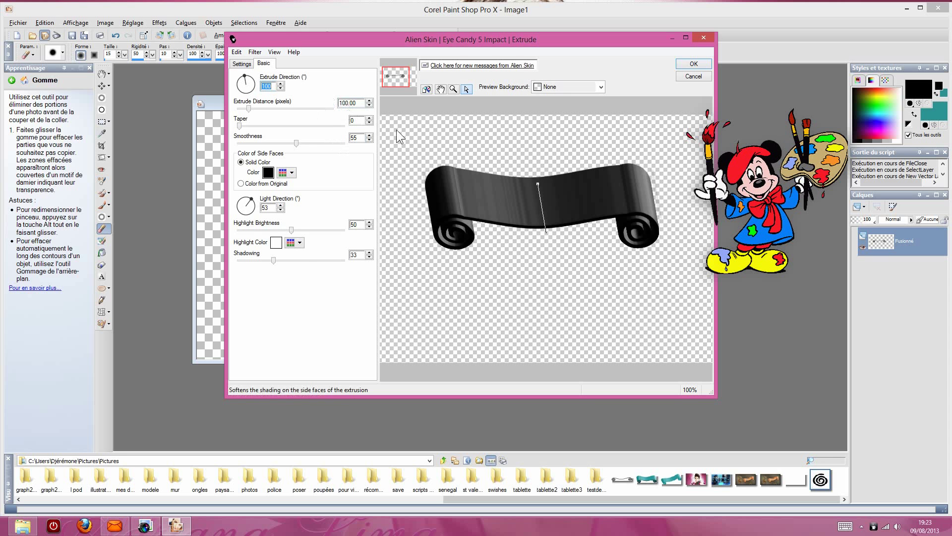
click(696, 64)
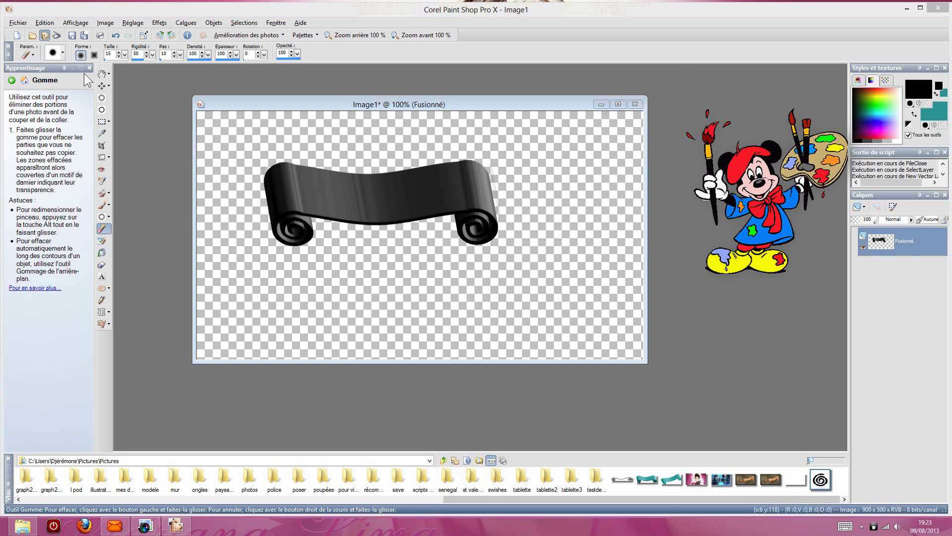
click(114, 38)
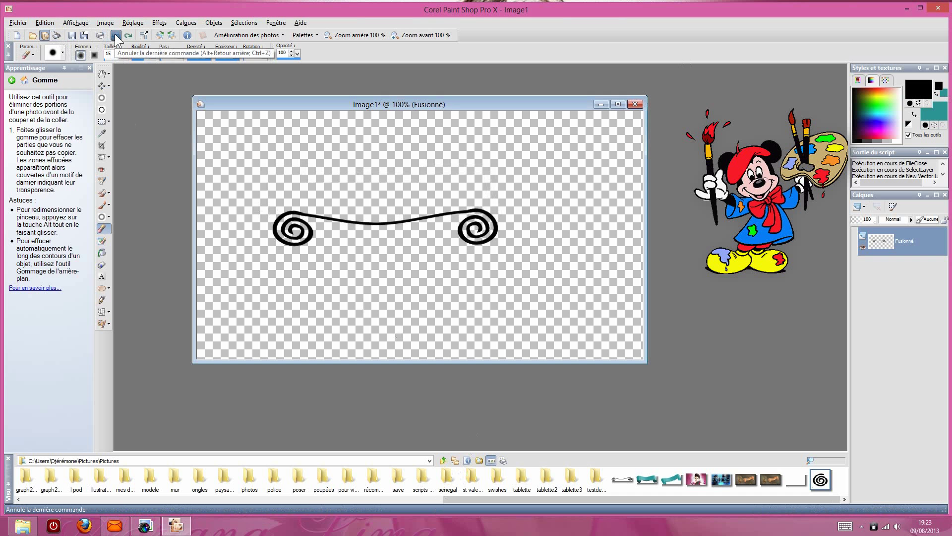
Step: Select the entire Fusionné layer and float the selection so it follows the outline of the scroll drawing
click(232, 23)
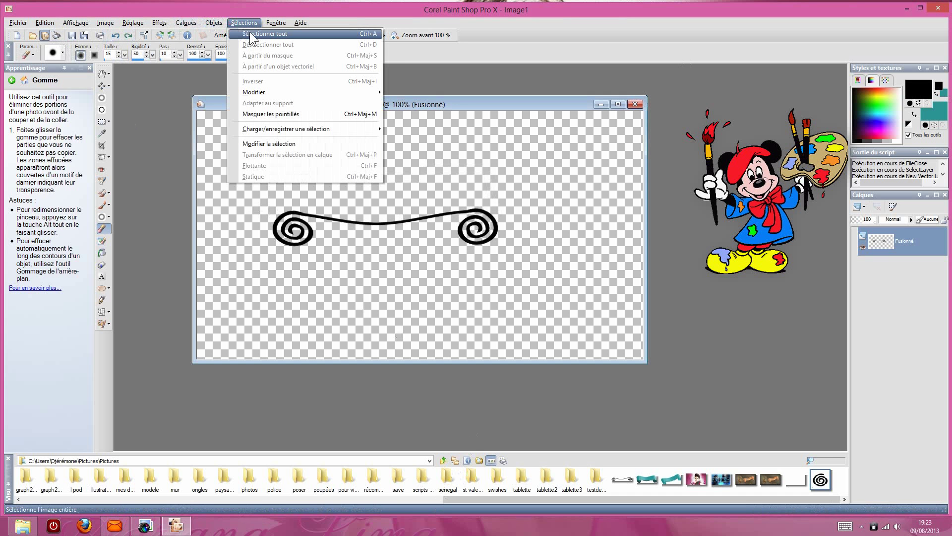
click(250, 33)
click(246, 21)
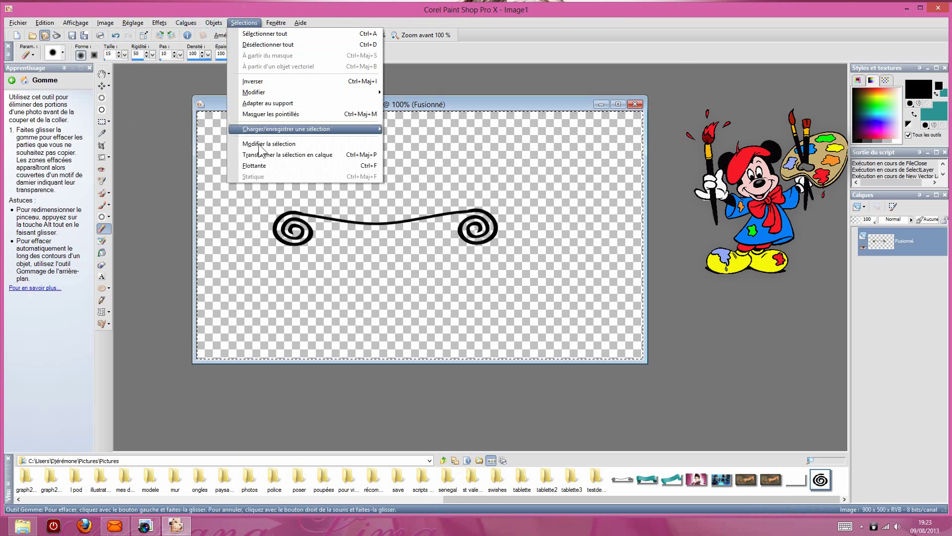
click(261, 166)
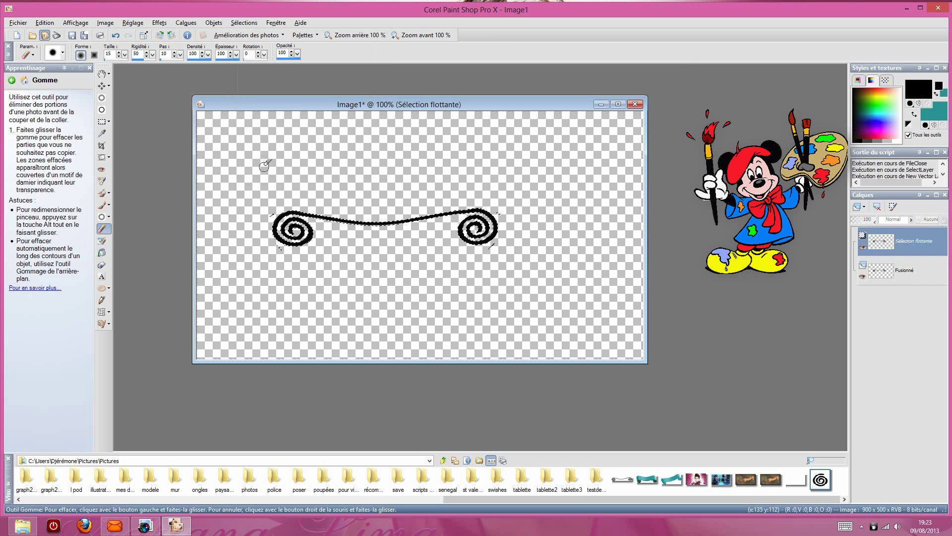
Step: Add a new raster layer, flood fill the scroll-shaped selection on it with the teal background color, and deselect everything
click(186, 22)
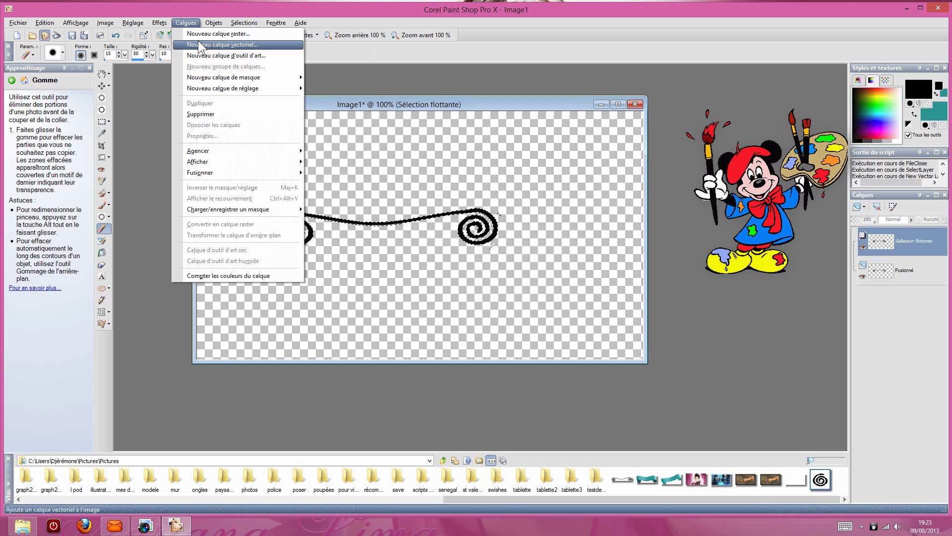
click(198, 35)
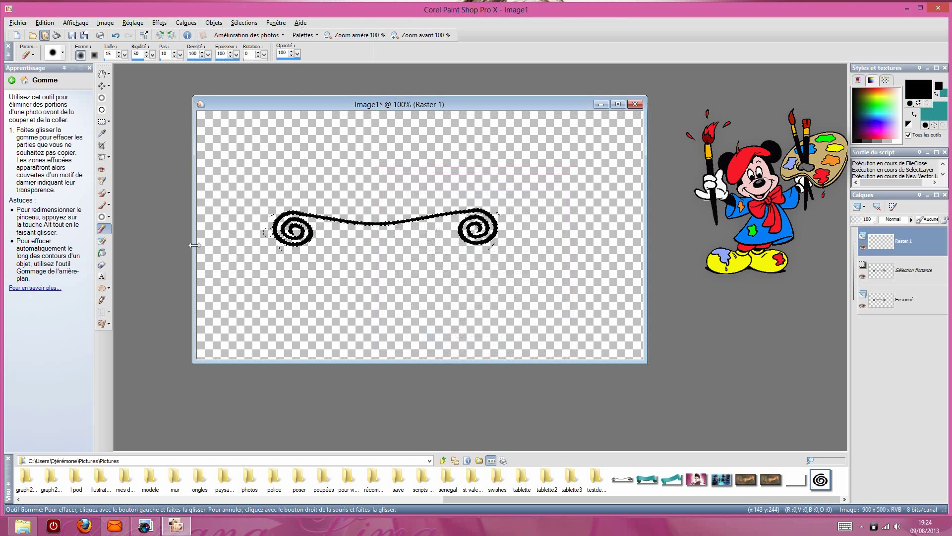
click(103, 253)
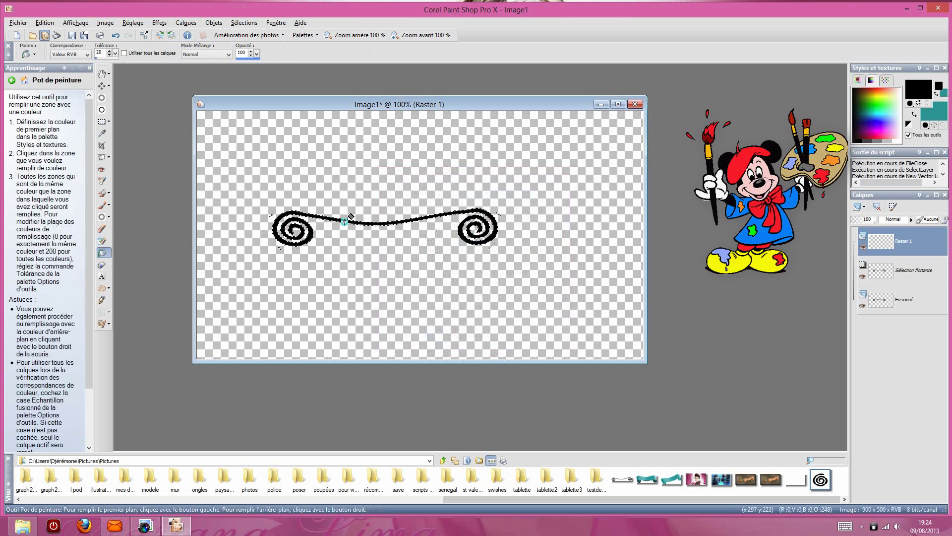
click(346, 220)
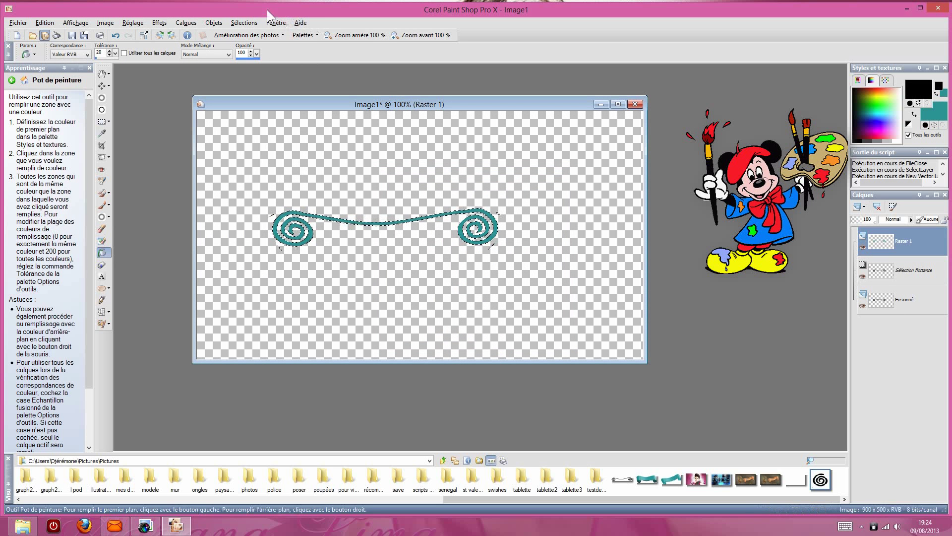
click(248, 22)
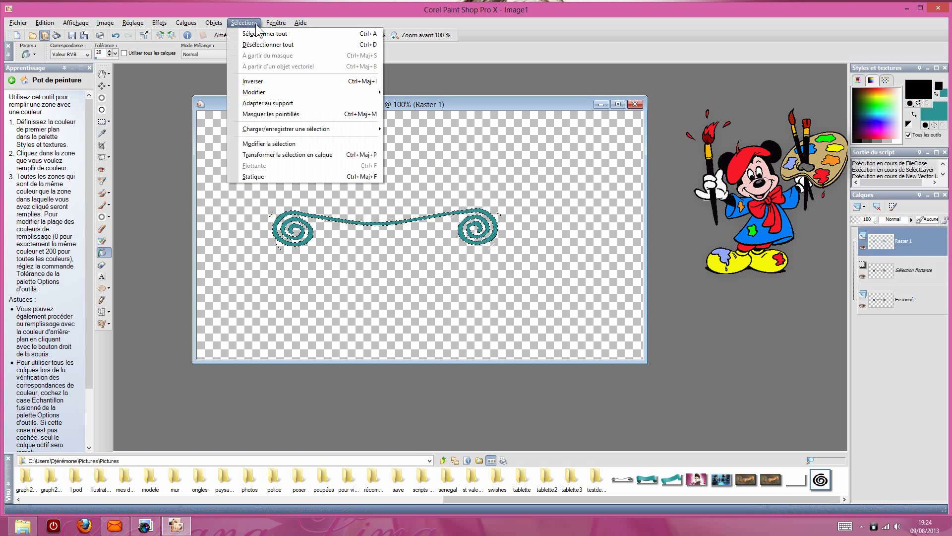
click(278, 44)
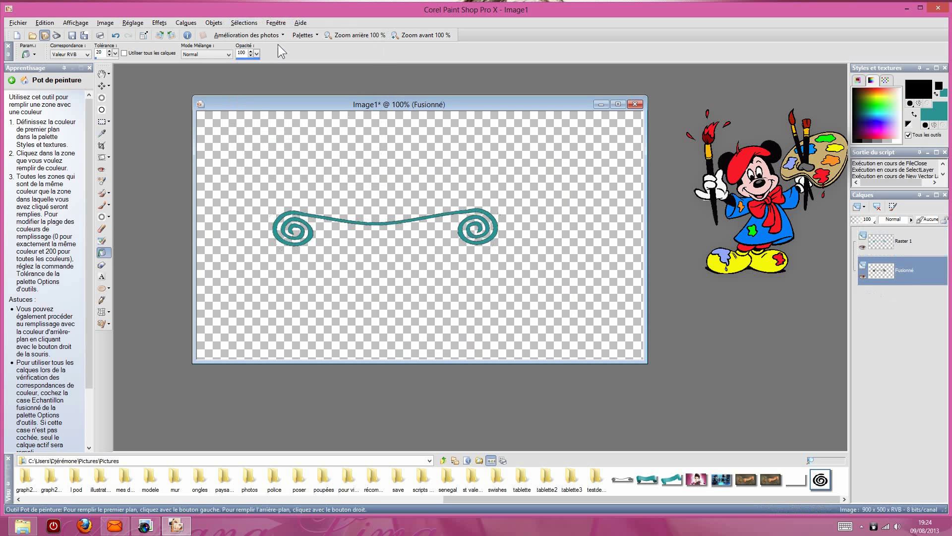
click(160, 22)
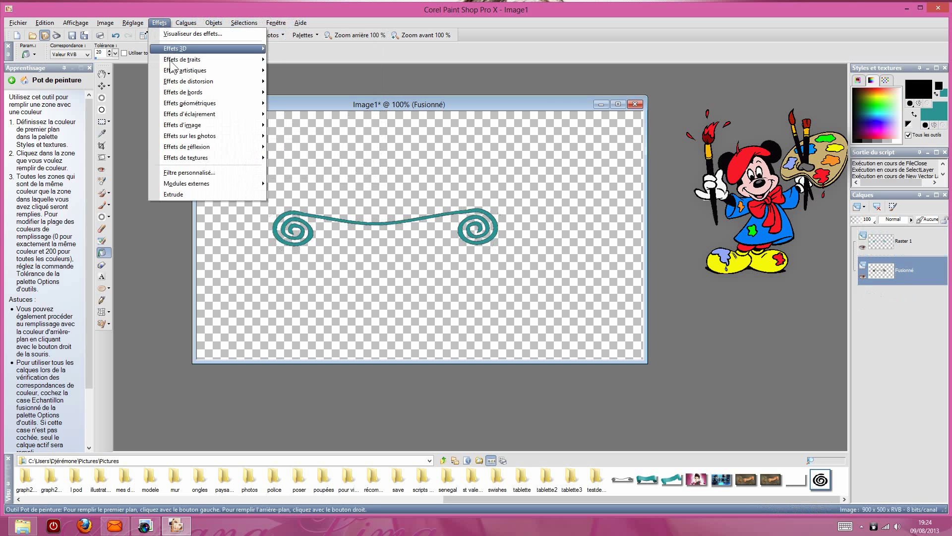
click(189, 195)
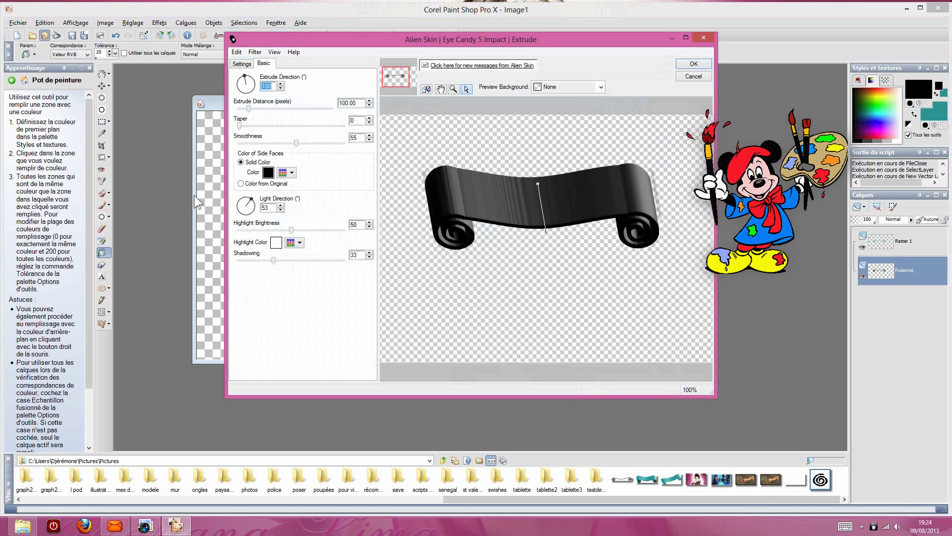
click(269, 172)
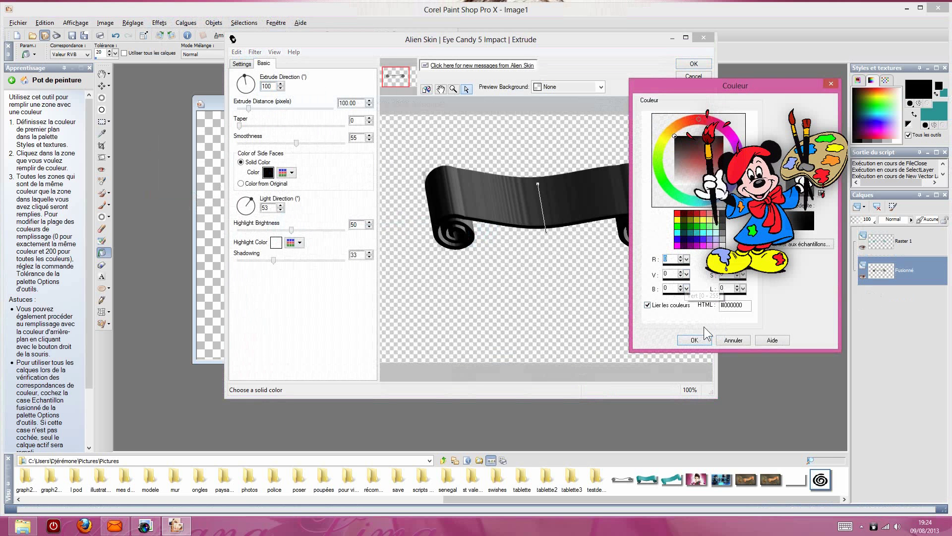
drag(744, 303, 724, 298)
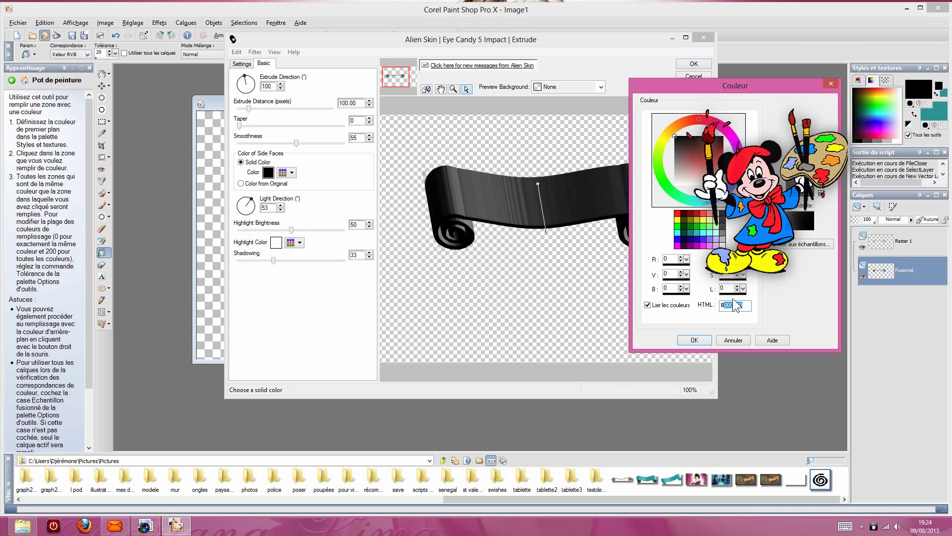
text(209595)
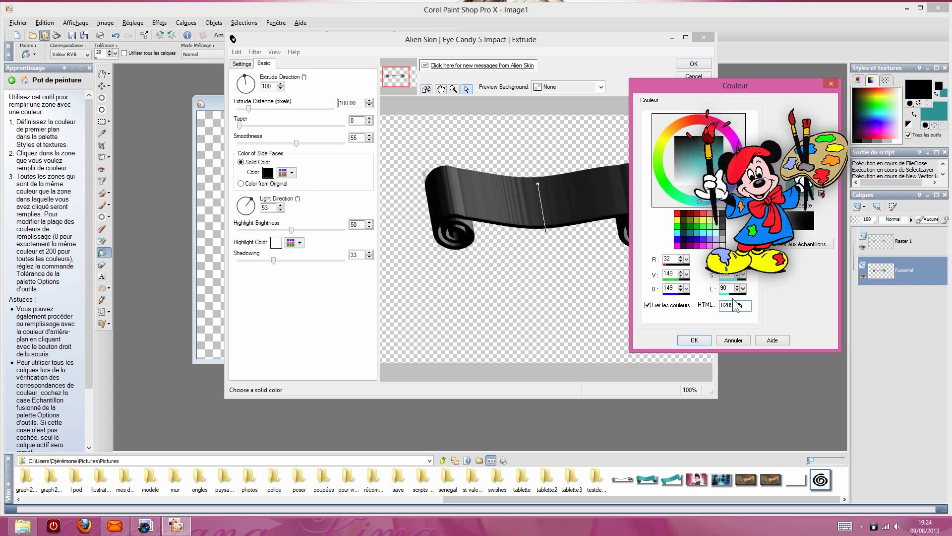
click(694, 340)
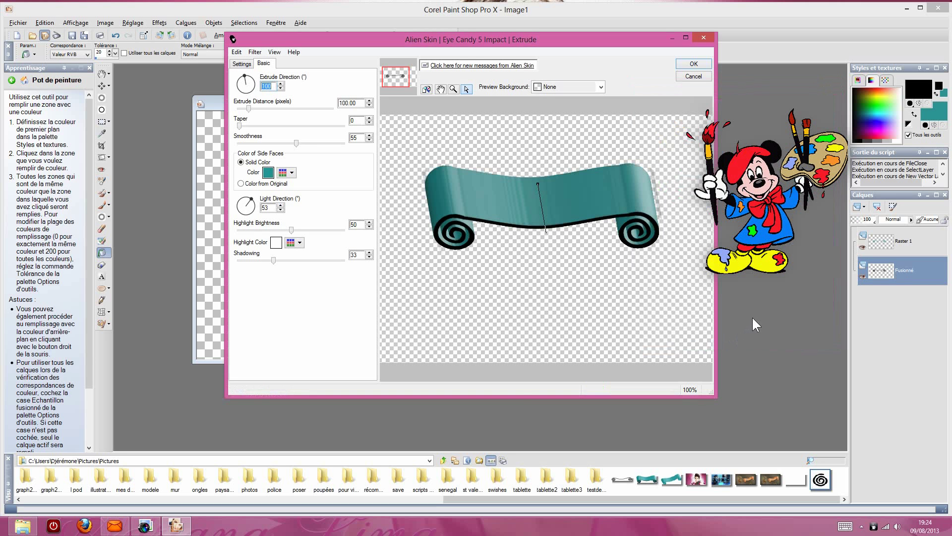
click(517, 394)
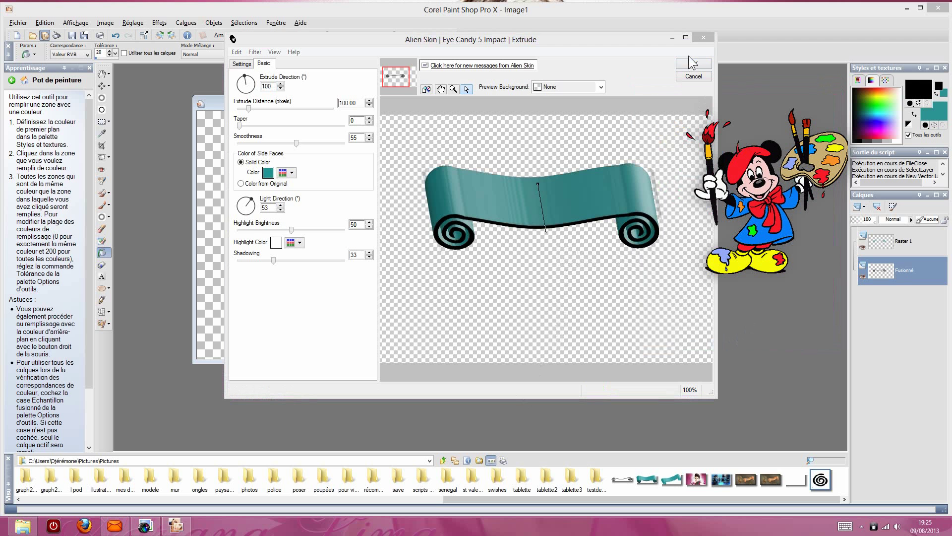
click(703, 39)
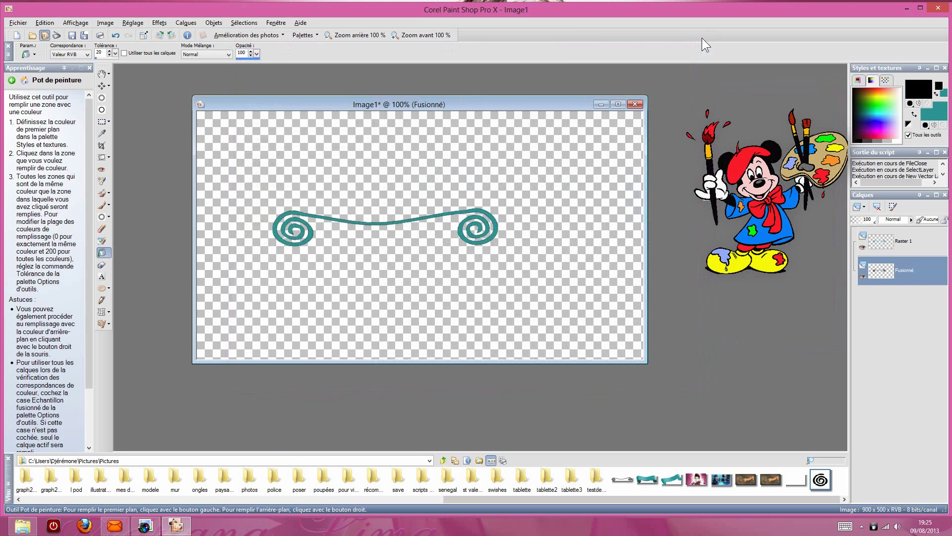
Step: Apply the Eye Candy 5 Impact Extrude effect to the teal scroll on Raster 1 with solid side face color #209595
click(925, 238)
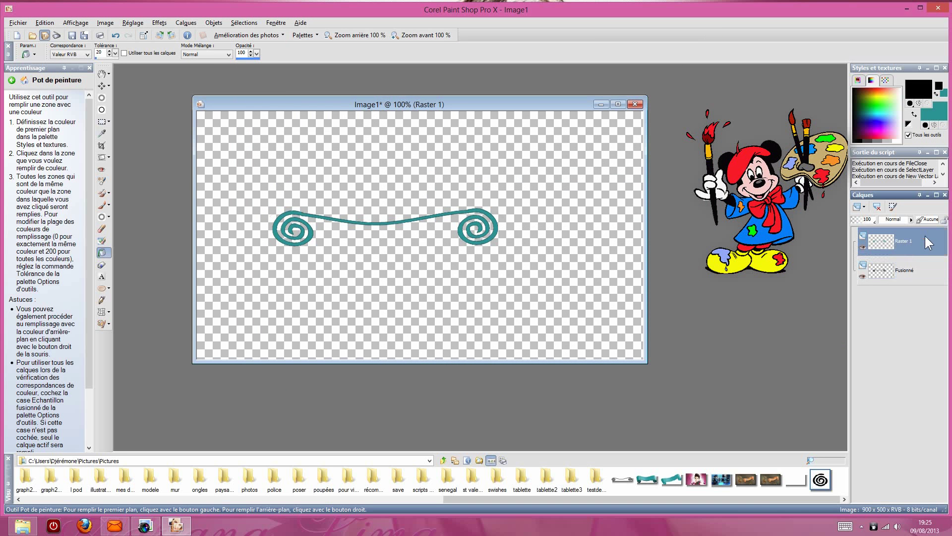
click(159, 23)
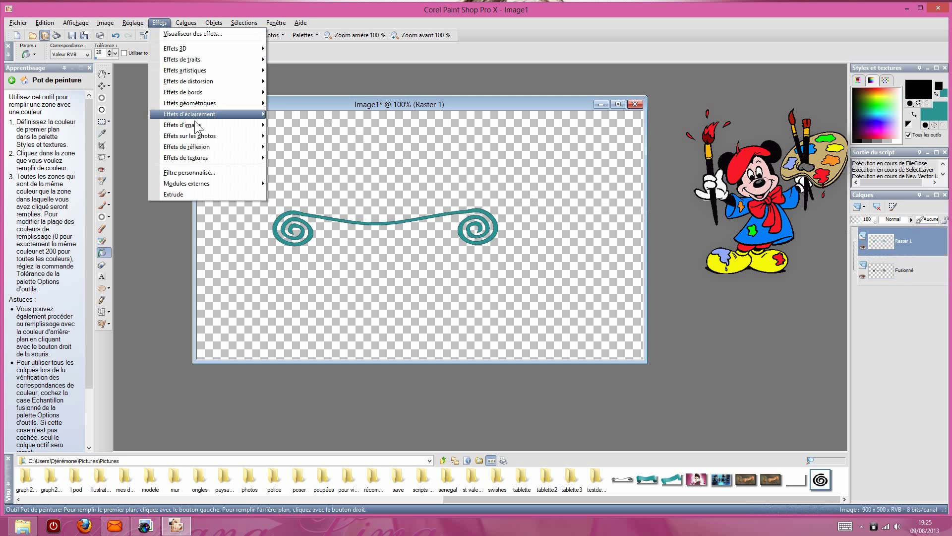
click(201, 193)
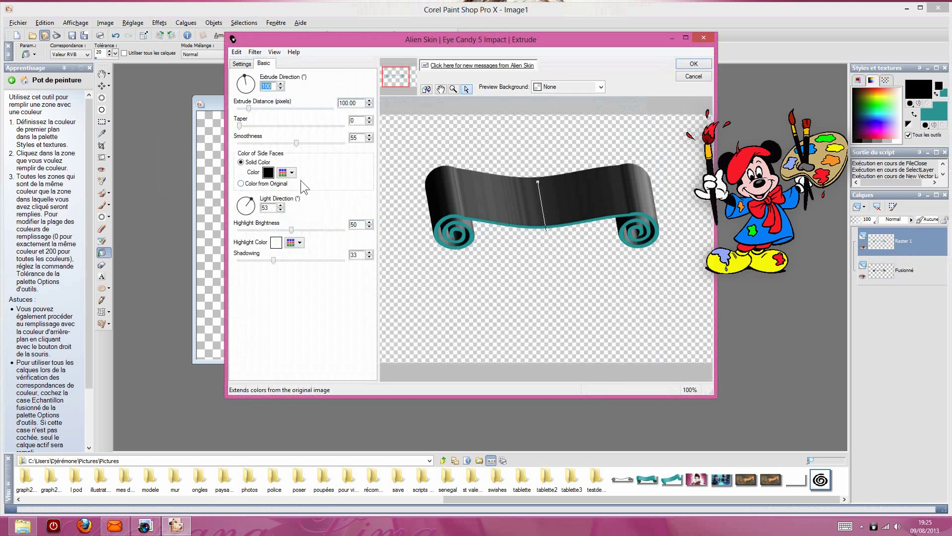
click(268, 173)
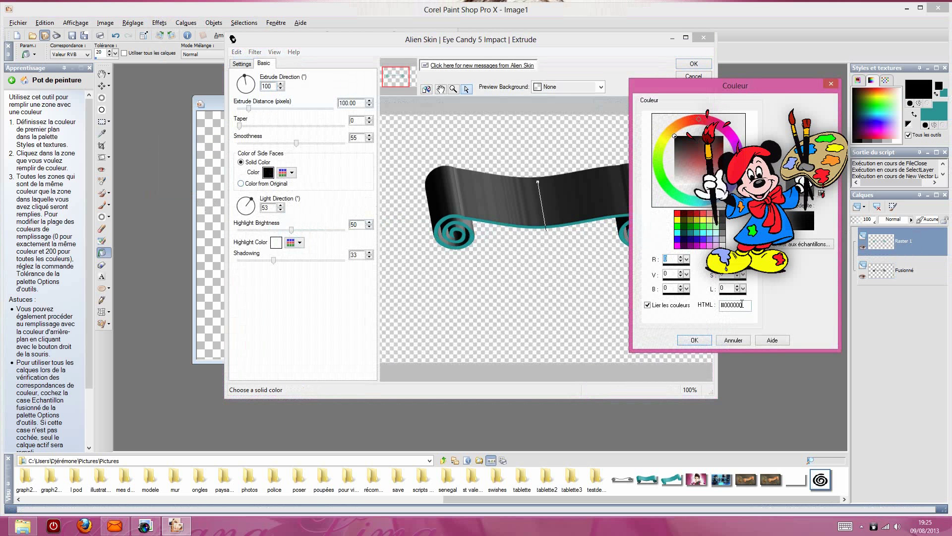
drag(743, 304, 720, 306)
text(209595)
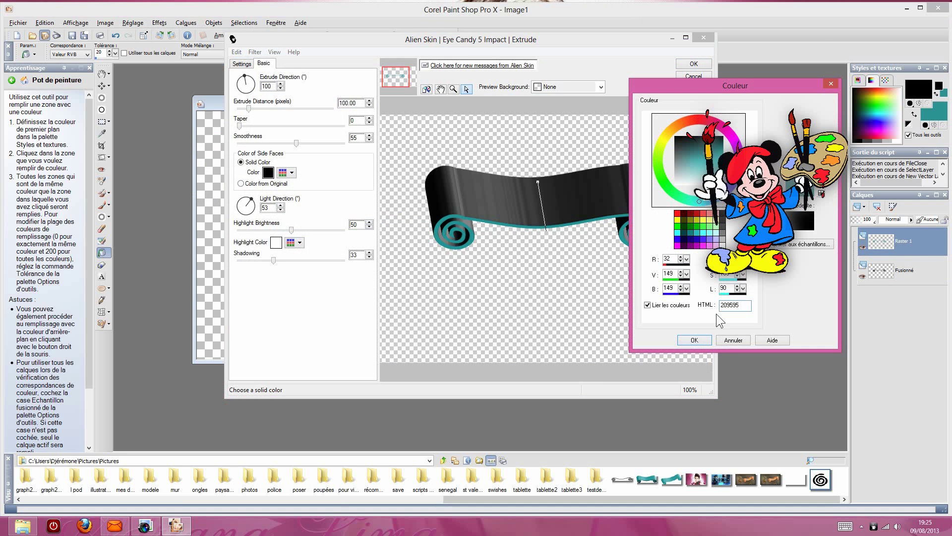
click(701, 340)
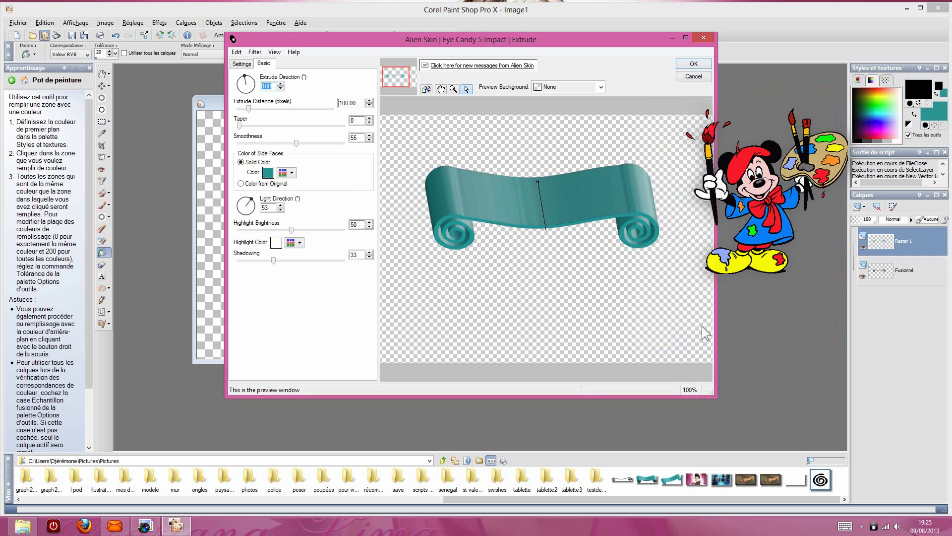
click(684, 63)
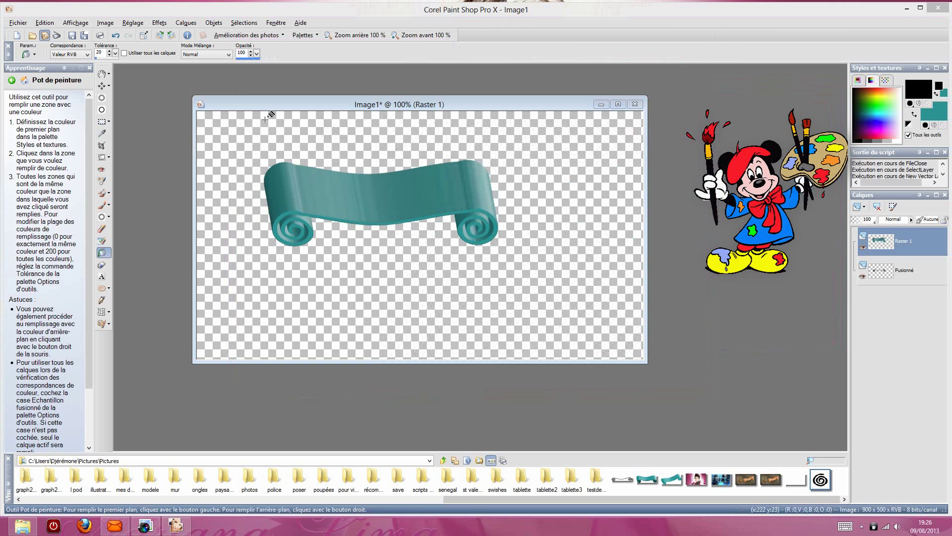
Step: Rotate the extruded scroll on Raster 1 by 20 degrees to the left, without including the other layer
click(105, 23)
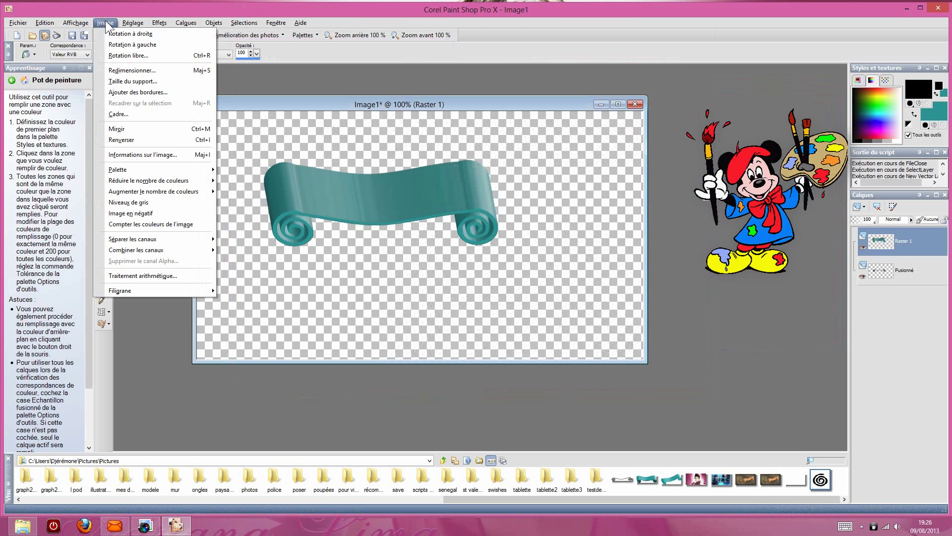
click(131, 56)
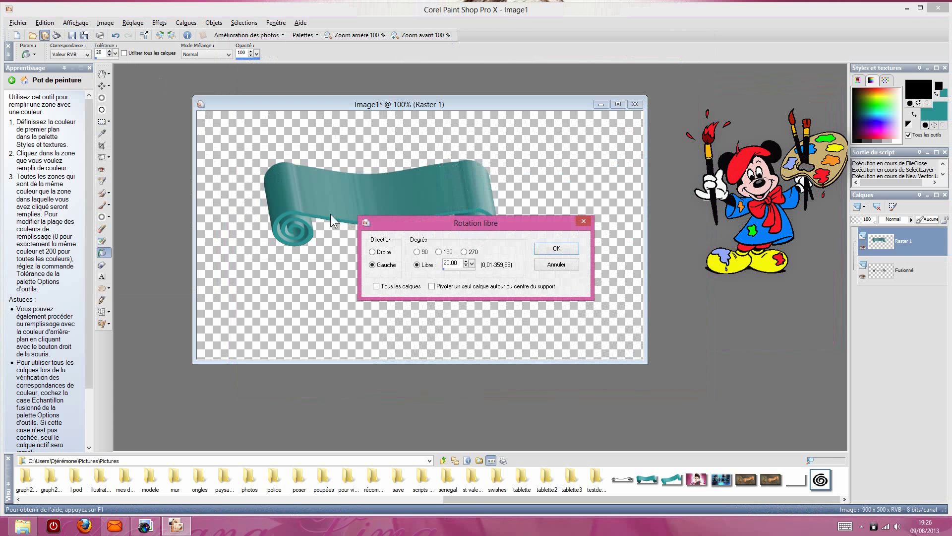
click(548, 248)
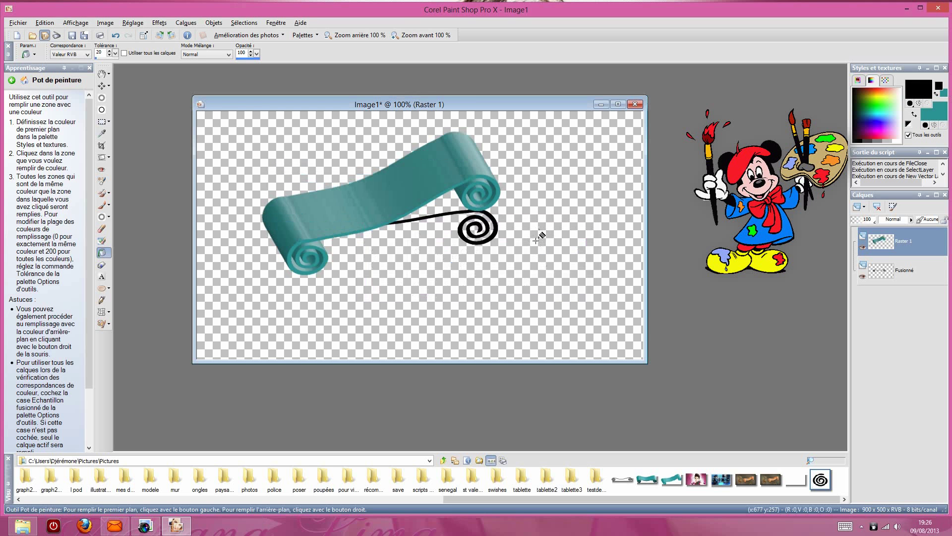
Step: Hide the Fusionné layer so that the black spiral drawing is no longer displayed beneath the scroll
right_click(927, 276)
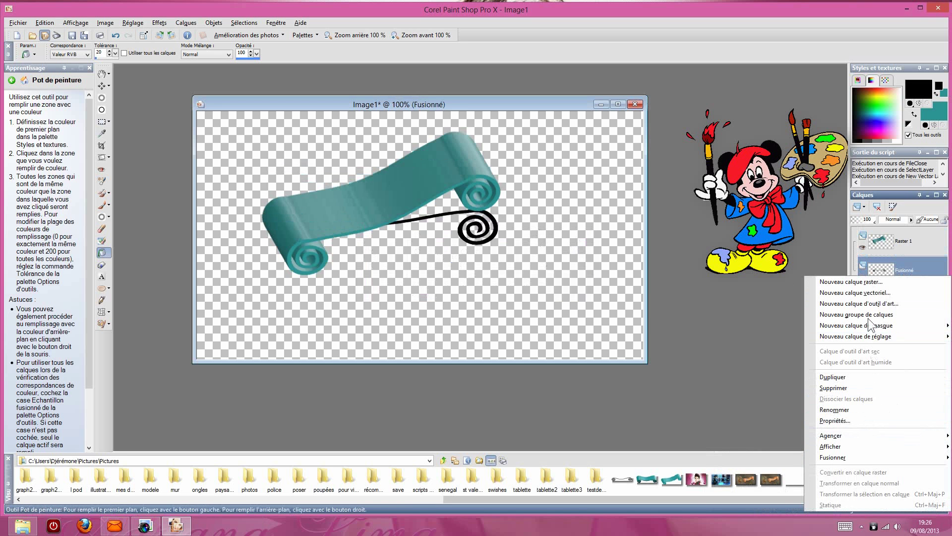
click(835, 258)
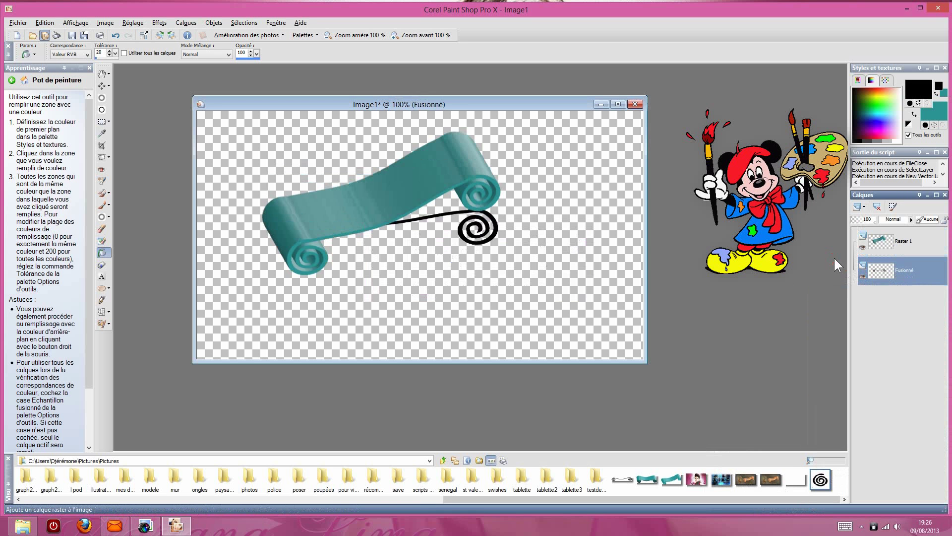
click(862, 276)
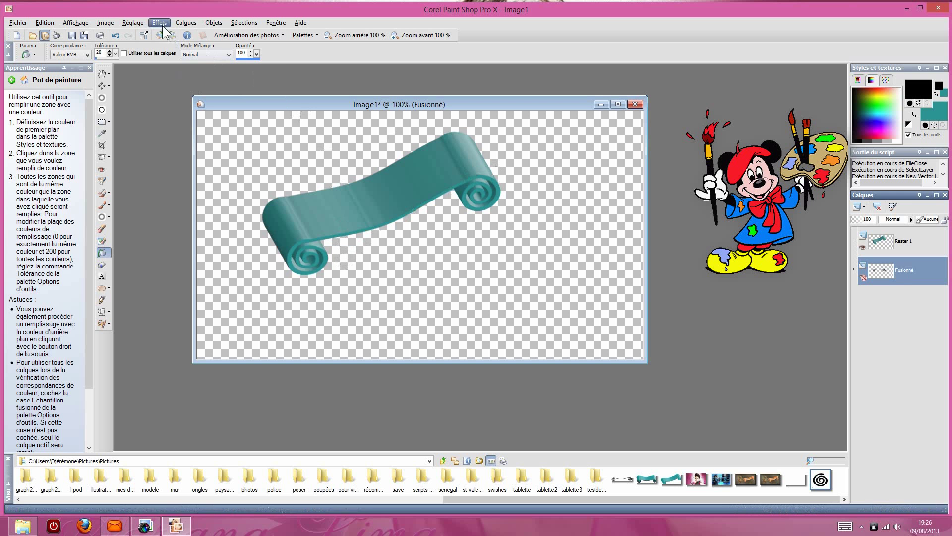
click(133, 22)
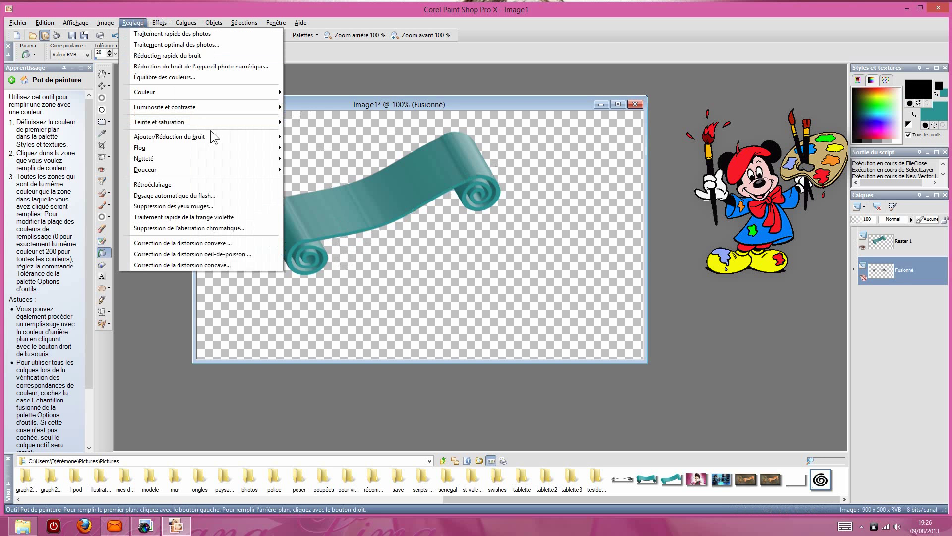
mouse_move(251, 123)
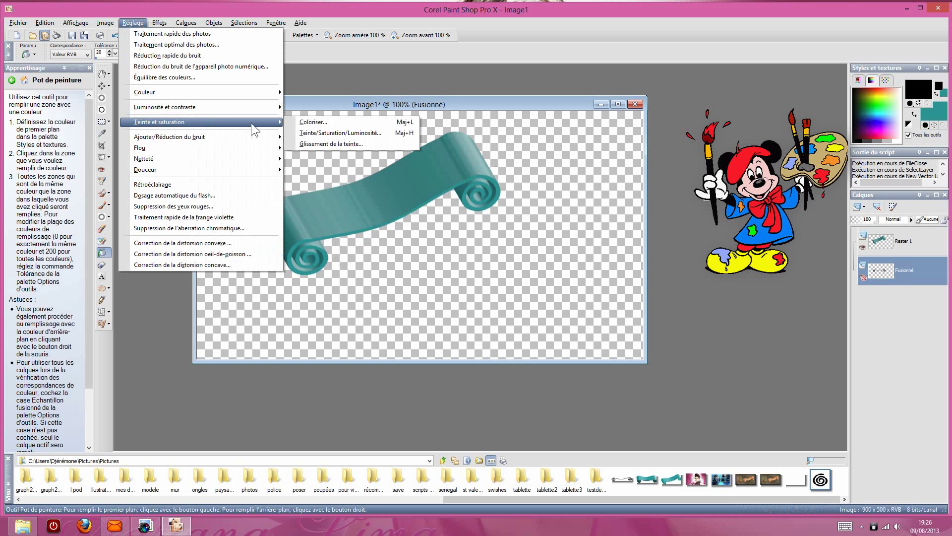
click(298, 123)
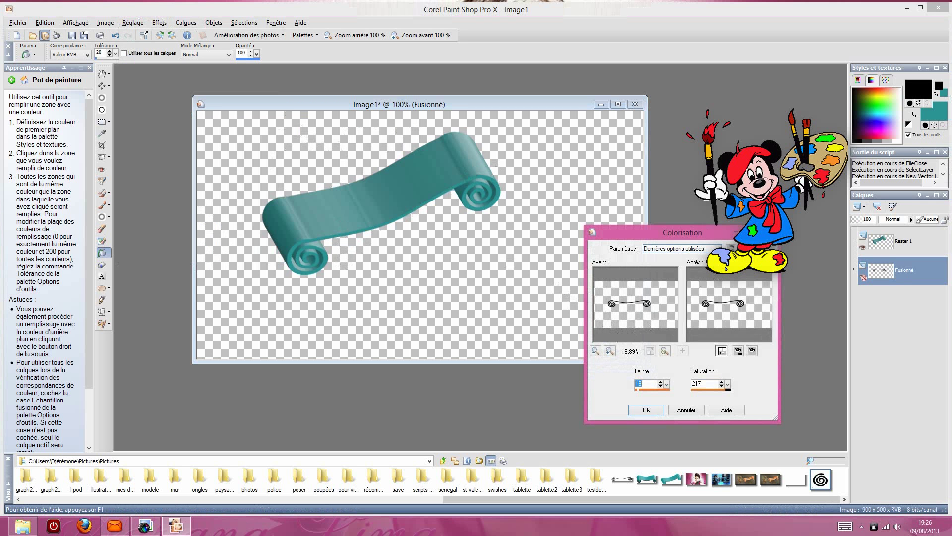
key(Return)
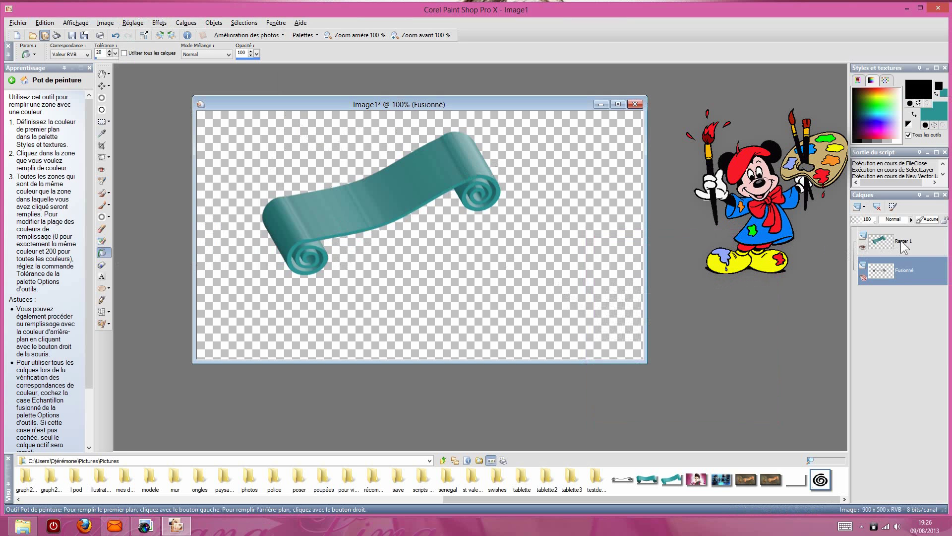
Step: Colorize the scroll on Raster 1 orange, using the last-used colorize settings with saturation 217
click(888, 241)
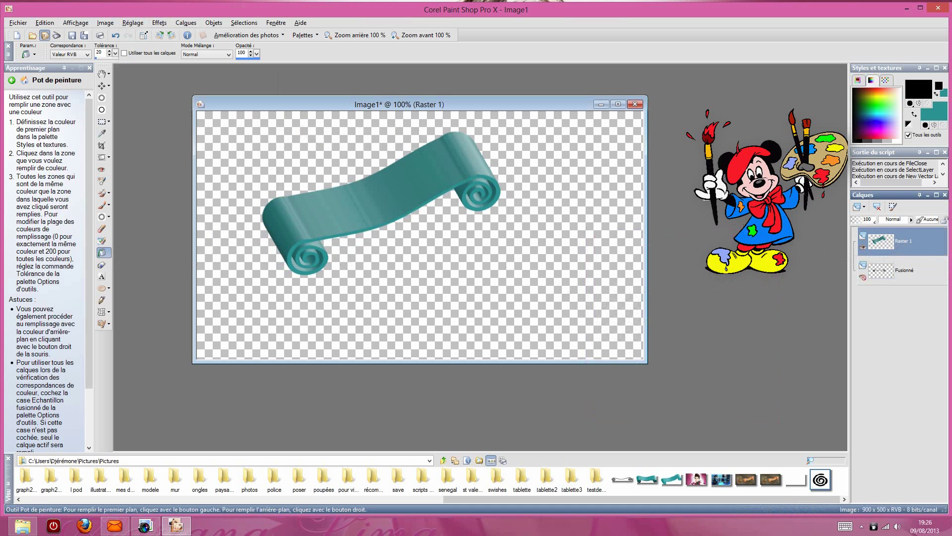
click(133, 23)
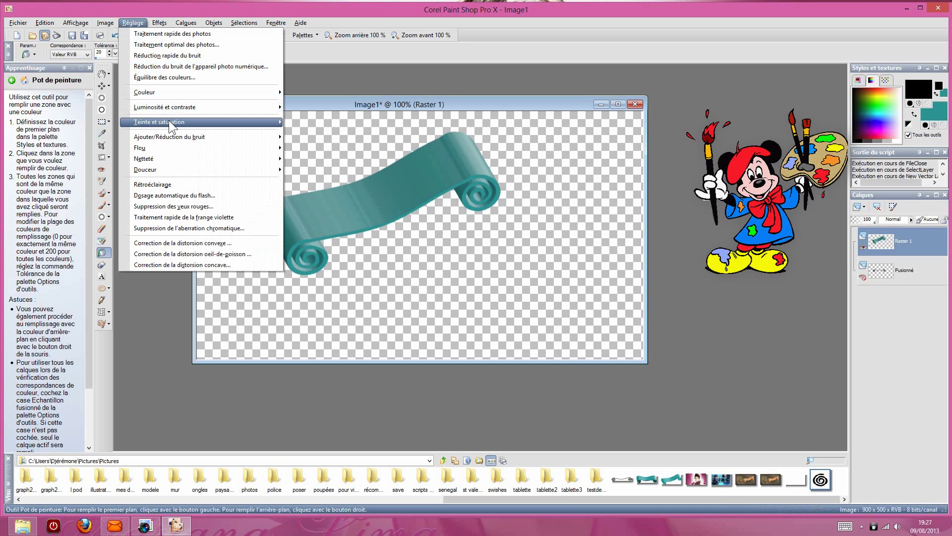
mouse_move(261, 121)
click(305, 122)
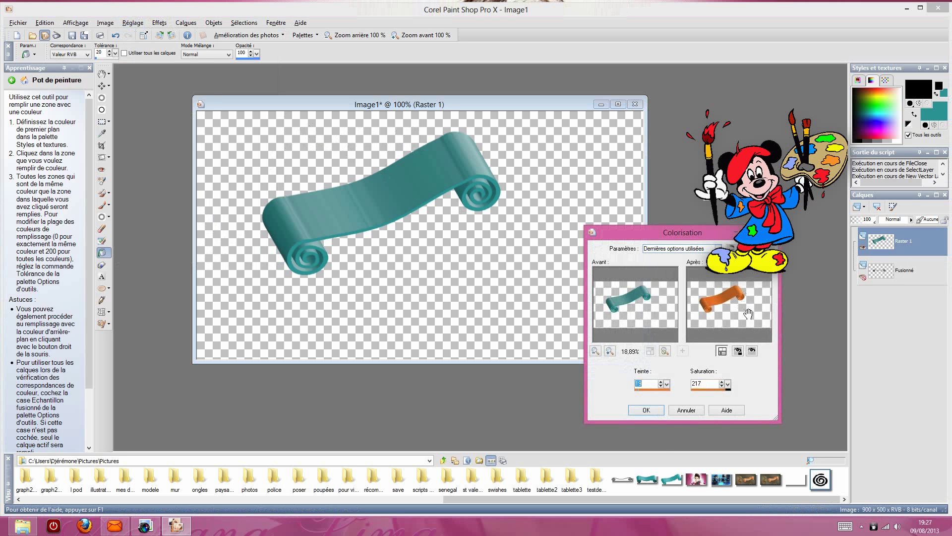
click(646, 410)
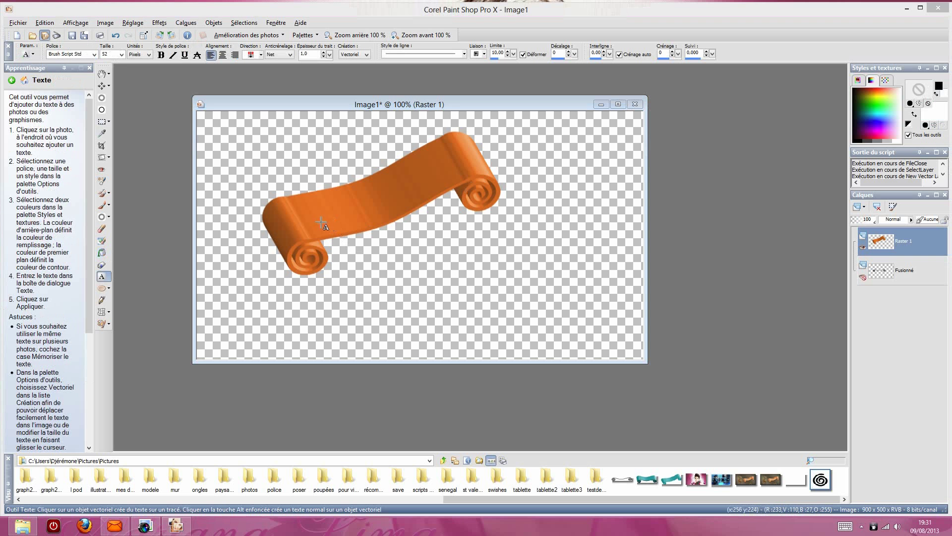
Step: Add the white vector text "Salut les Amies" on the scroll in Brush Script Std, size 52 pixels
click(308, 220)
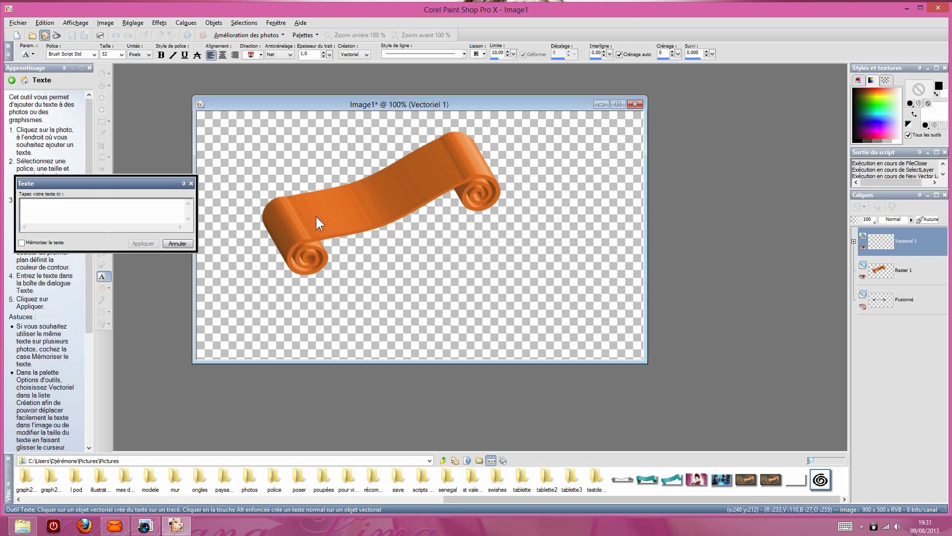
text(Sal)
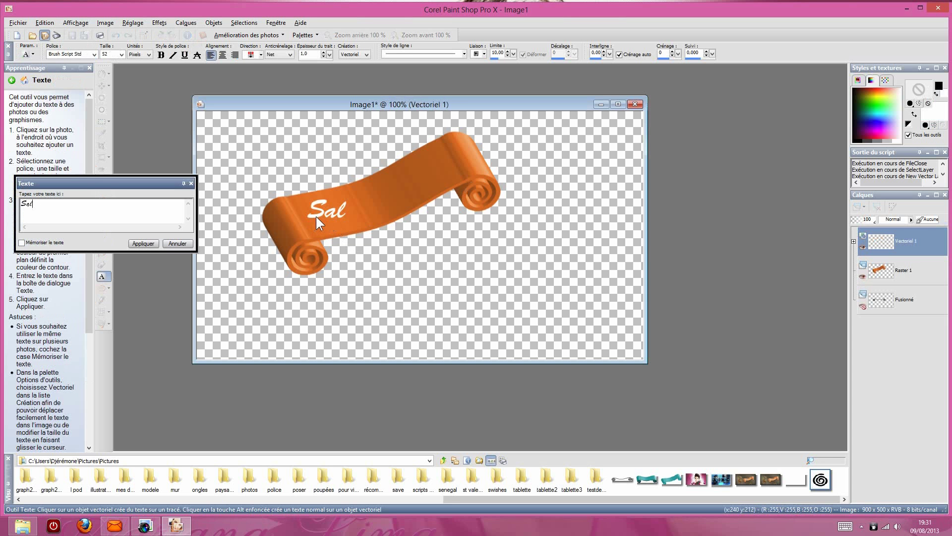
text(ut les )
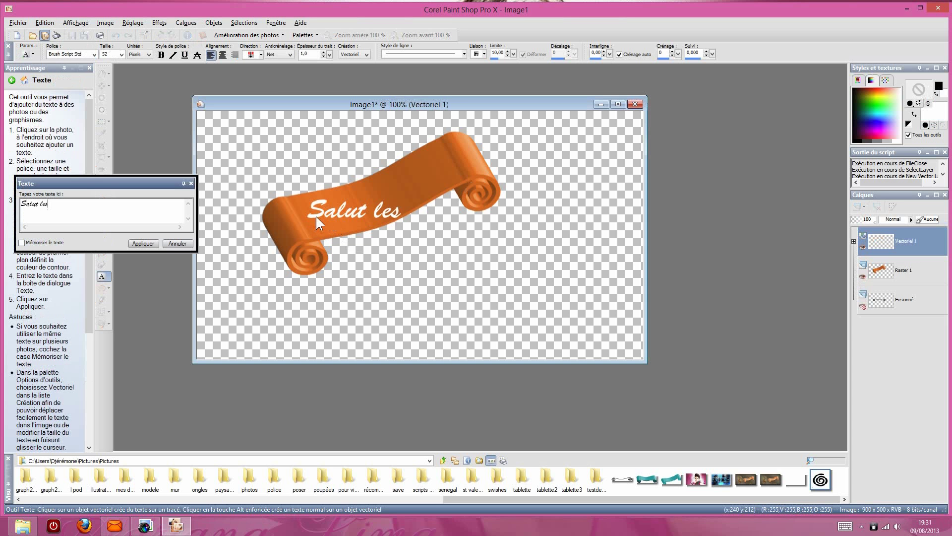
text(Amies)
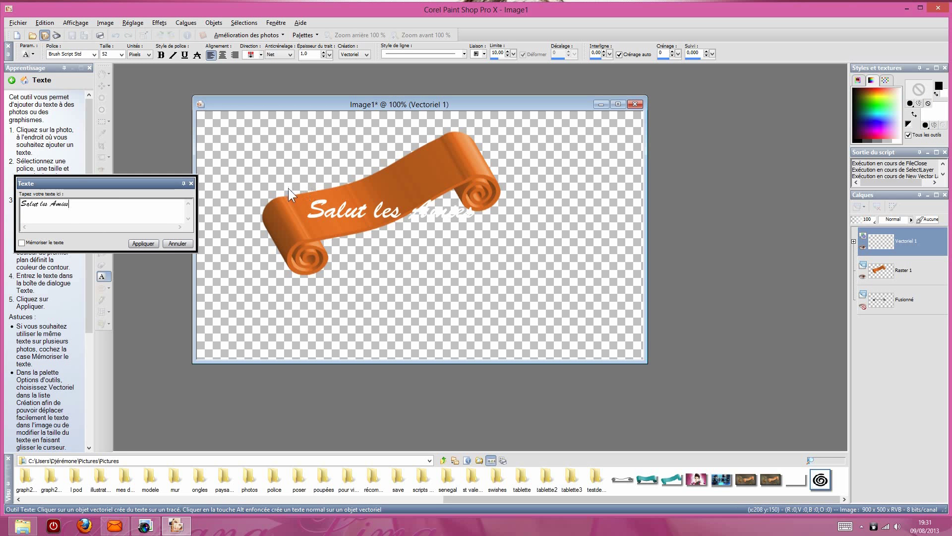
click(142, 244)
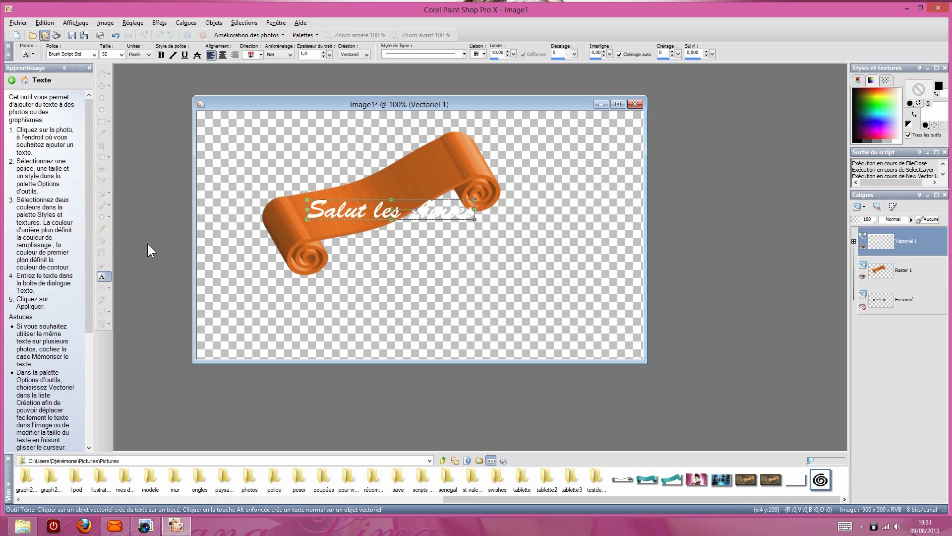
Step: Rotate the "Salut les Amies" text layer freely by 20 degrees to the left, without including all layers
click(105, 23)
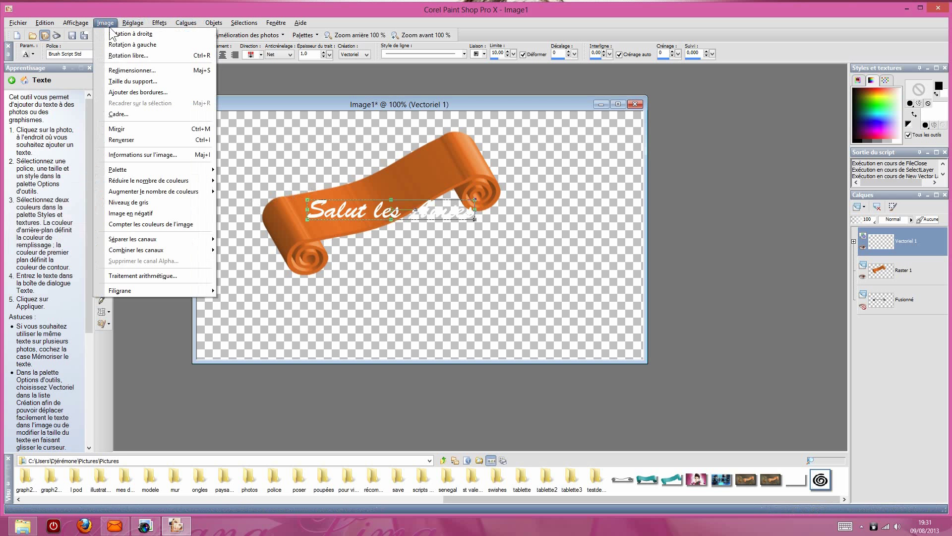
click(130, 55)
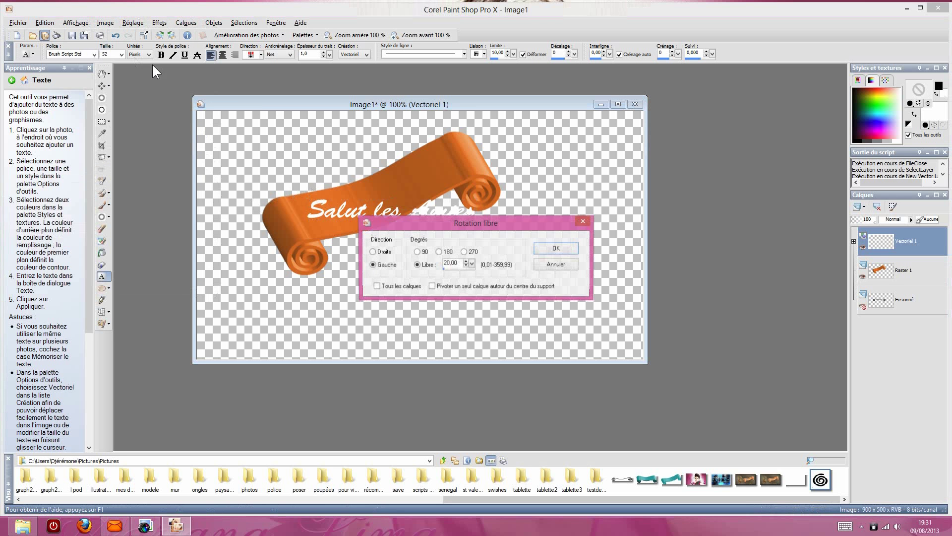
click(567, 249)
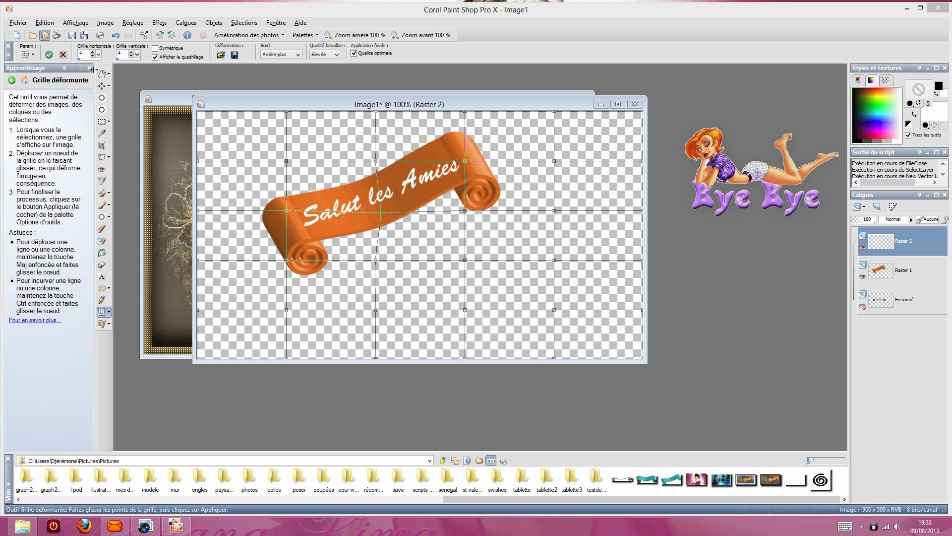
Step: Leave the mesh warp by switching to the Pan tool, and close Image1 without saving its changes
click(102, 75)
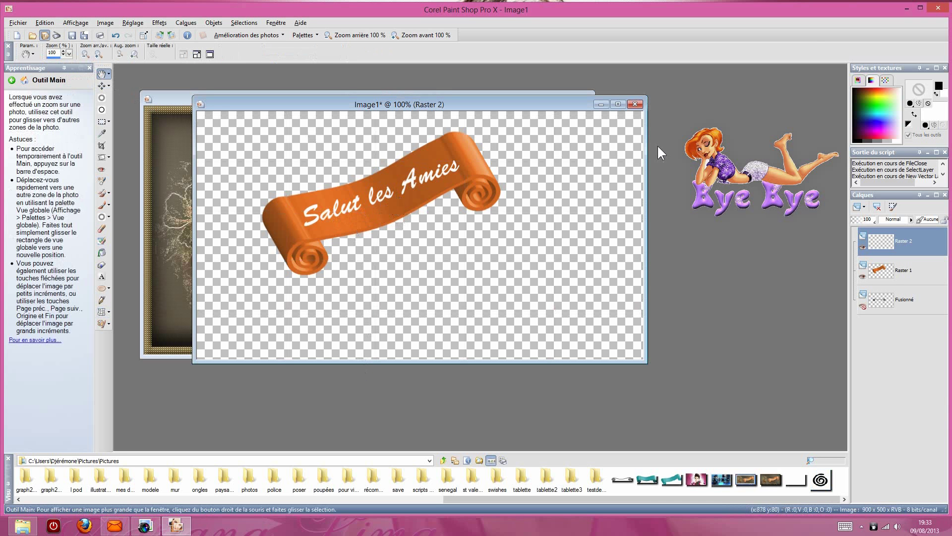
click(635, 105)
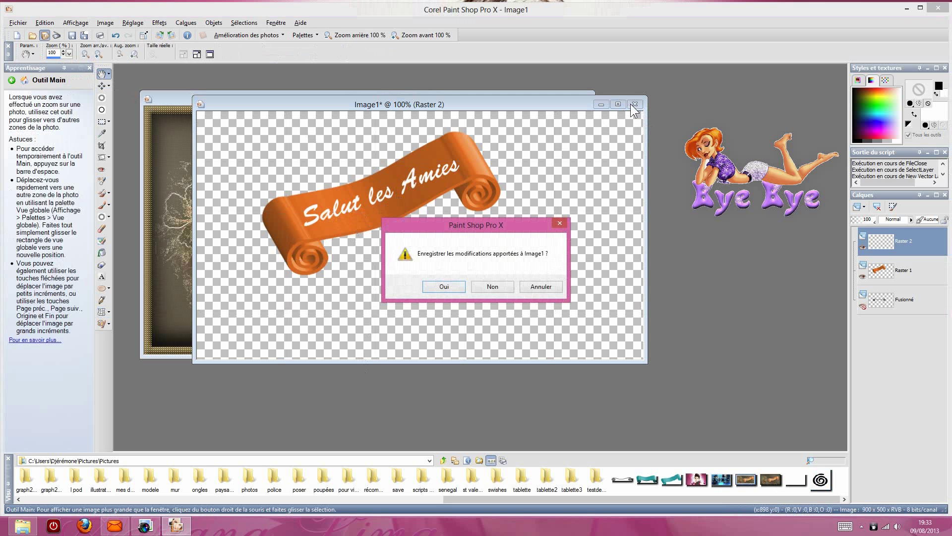
click(484, 285)
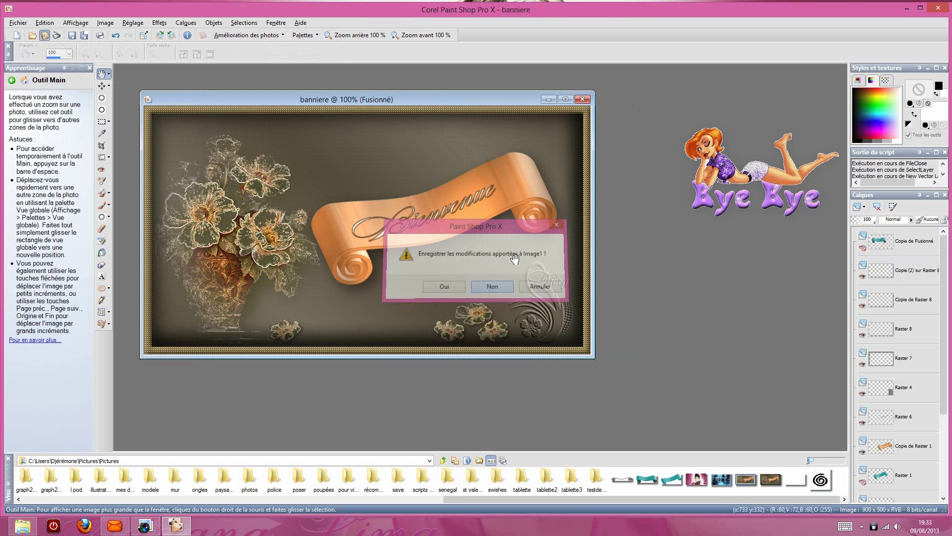